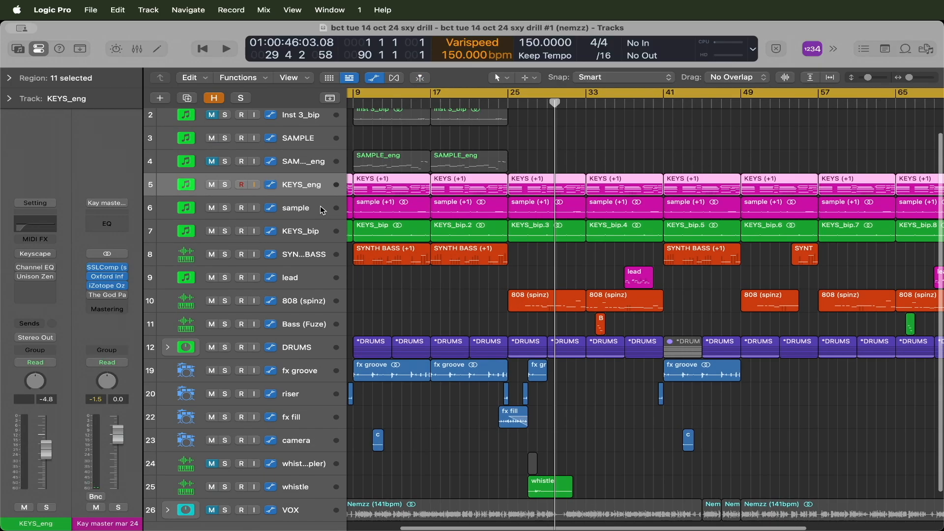
Set the cycle range to run from bar 9 to bar 25
drag(348, 92, 356, 92)
scroll(444, 121, left, 2)
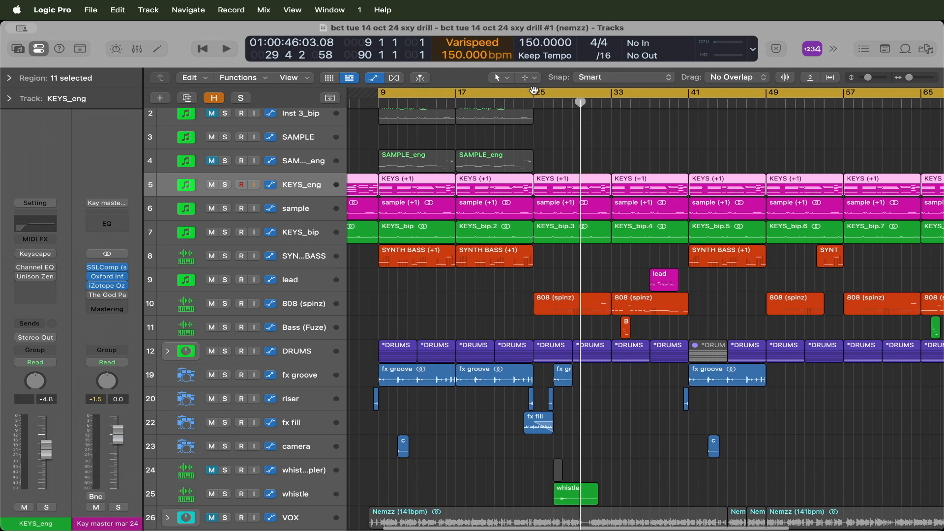
click(534, 92)
click(534, 94)
click(534, 93)
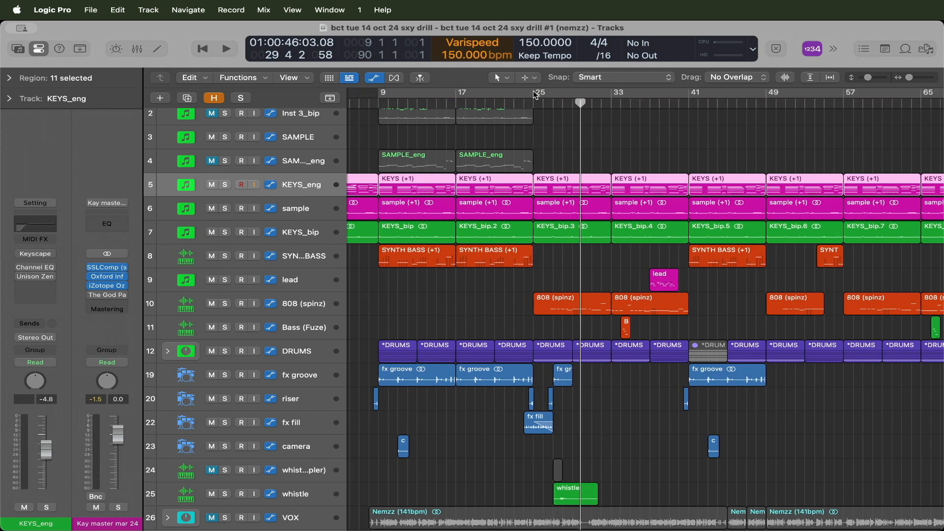
drag(534, 92, 380, 97)
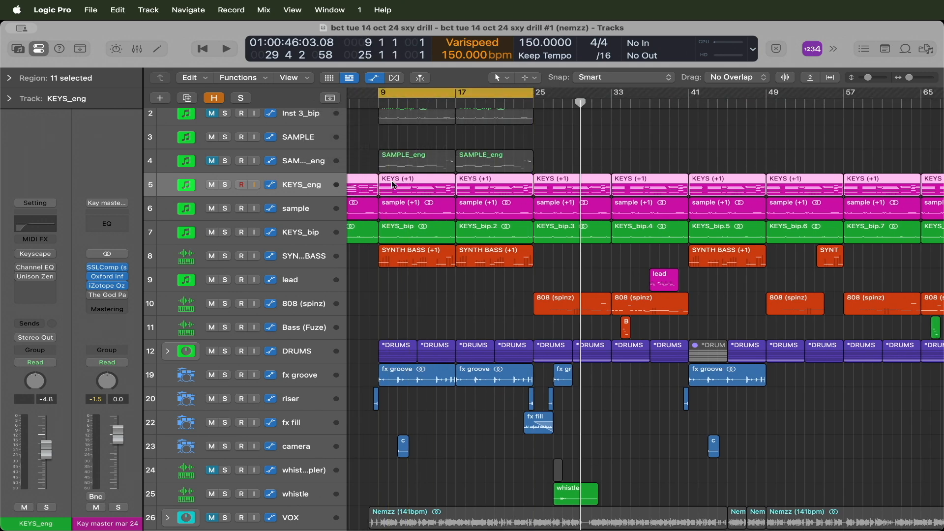
Solo the SAMPLE track and open its Serato Sample instrument in a clear spot over the arrangement
scroll(392, 181, up, 2)
scroll(347, 190, down, 2)
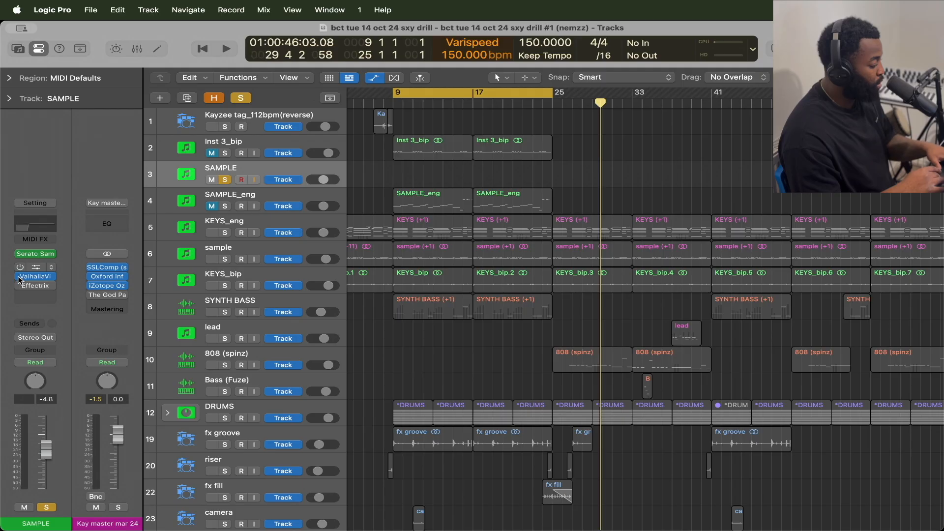
click(42, 258)
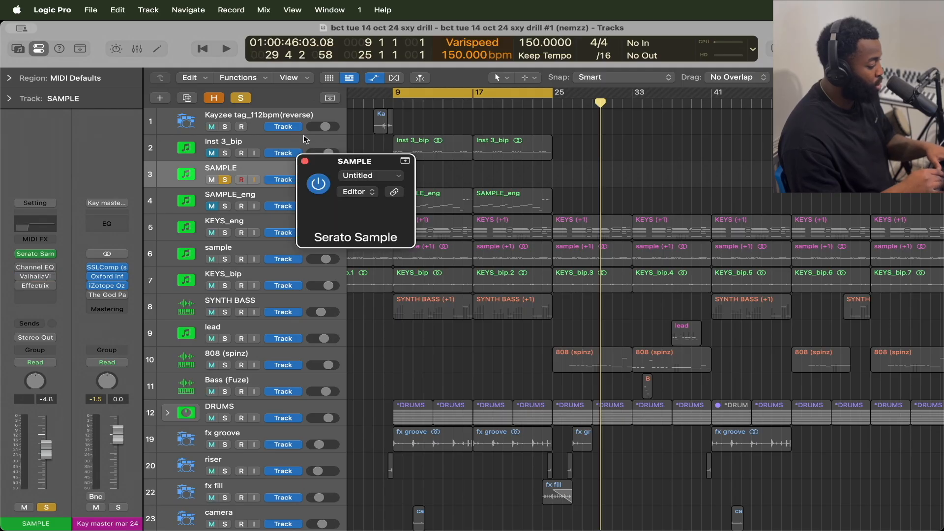
drag(626, 170, 565, 99)
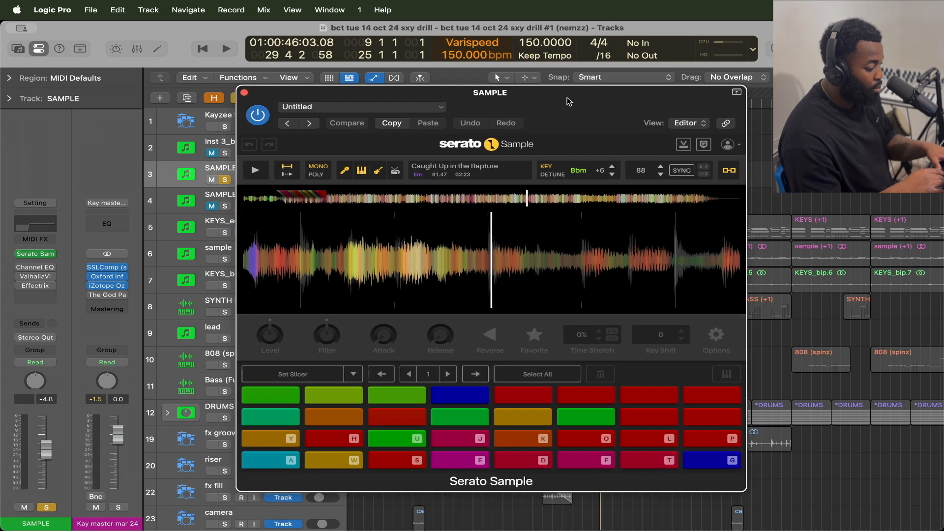
Audition the source song in Serato Sample from just before the first slices and stop its playback
click(279, 198)
key(space)
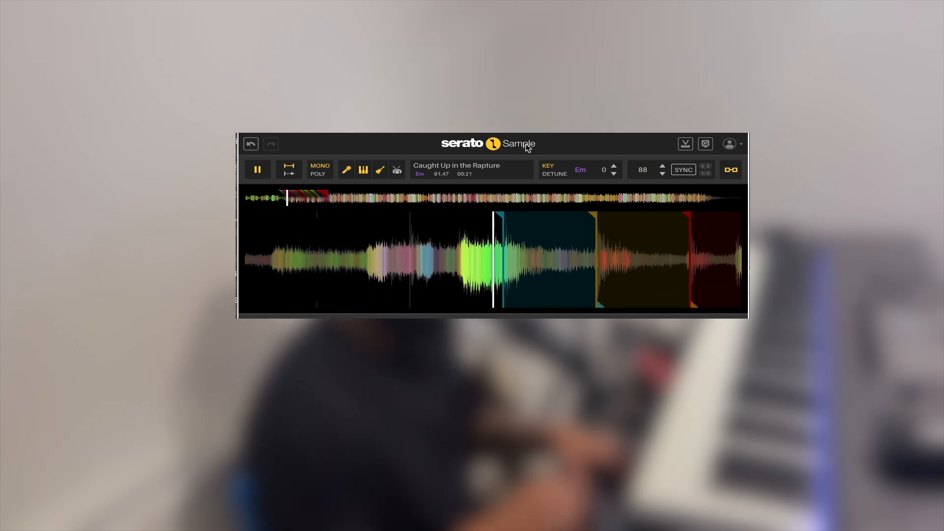
click(258, 170)
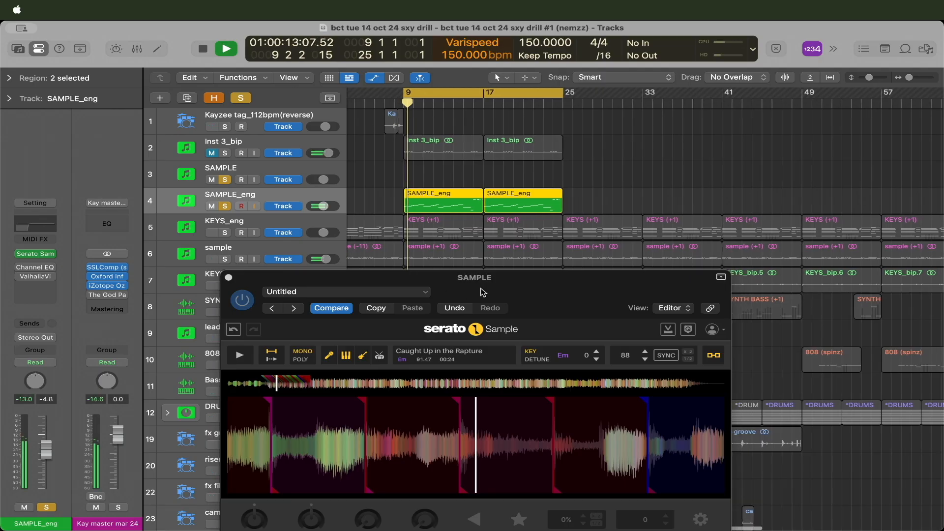
Listen to the chopped SAMPLE_eng regions in the cycle while keeping the Serato Sample window clear of the tracks
drag(482, 289, 473, 247)
click(476, 207)
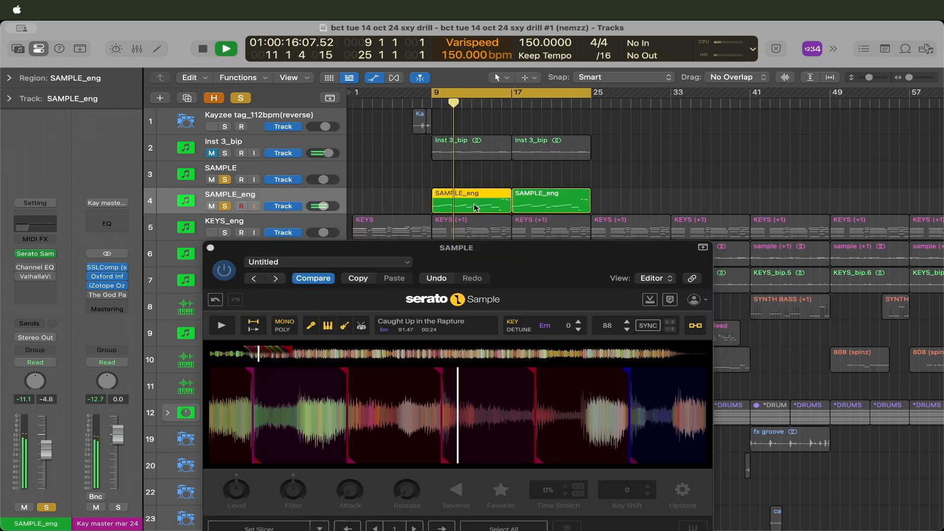
drag(552, 264, 606, 243)
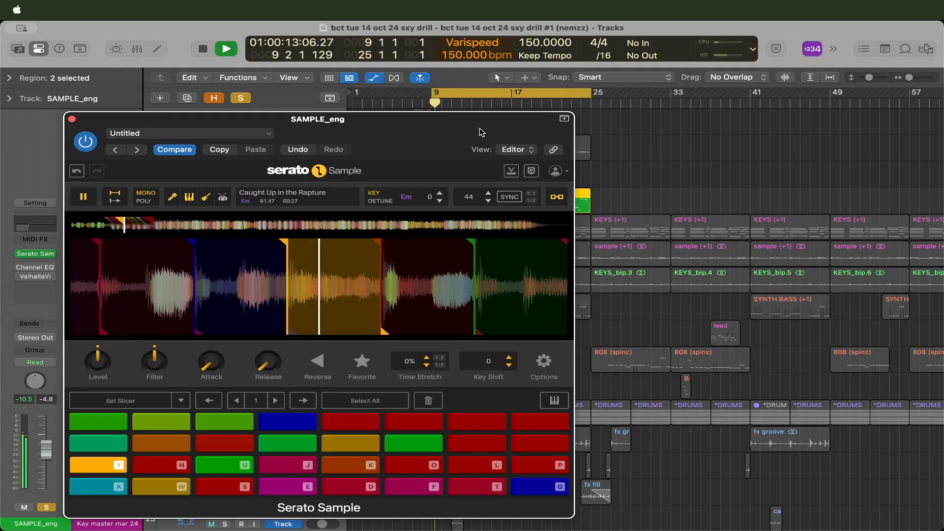
drag(480, 130, 607, 203)
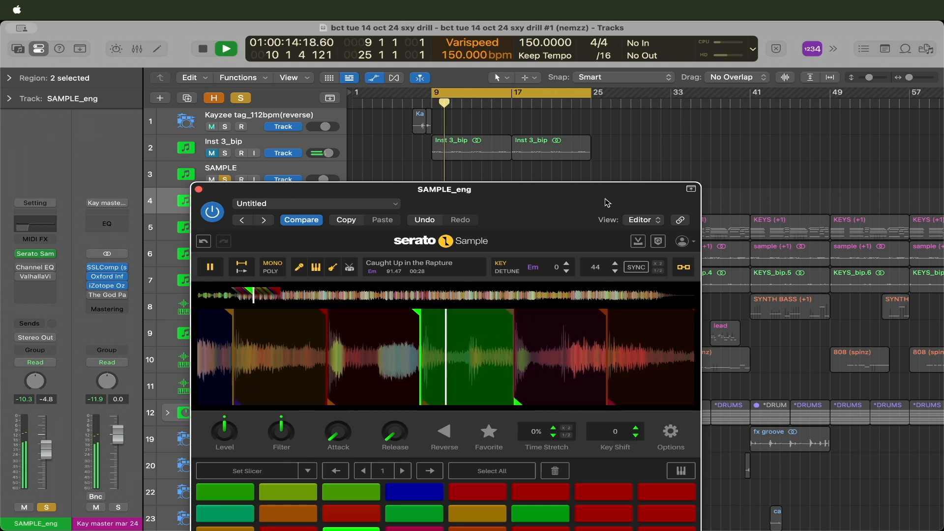
scroll(634, 144, down, 3)
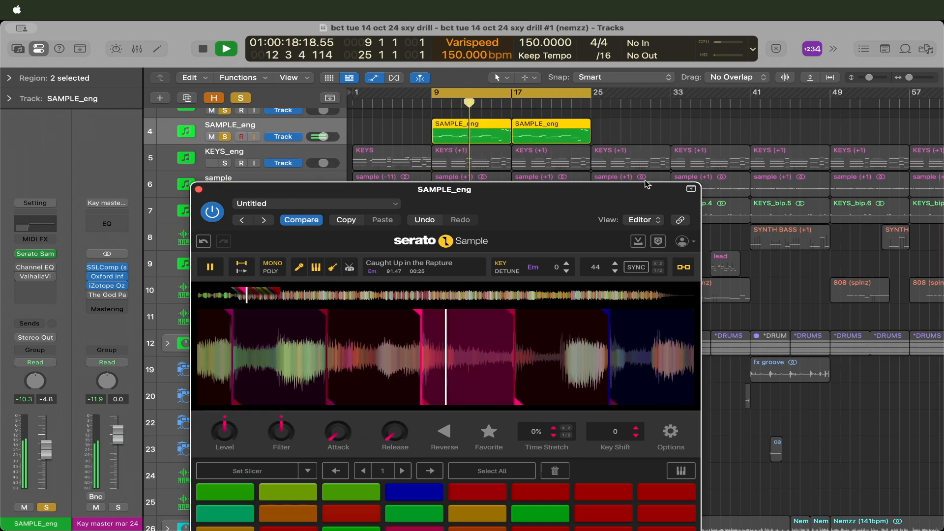
drag(647, 185, 634, 129)
key(space)
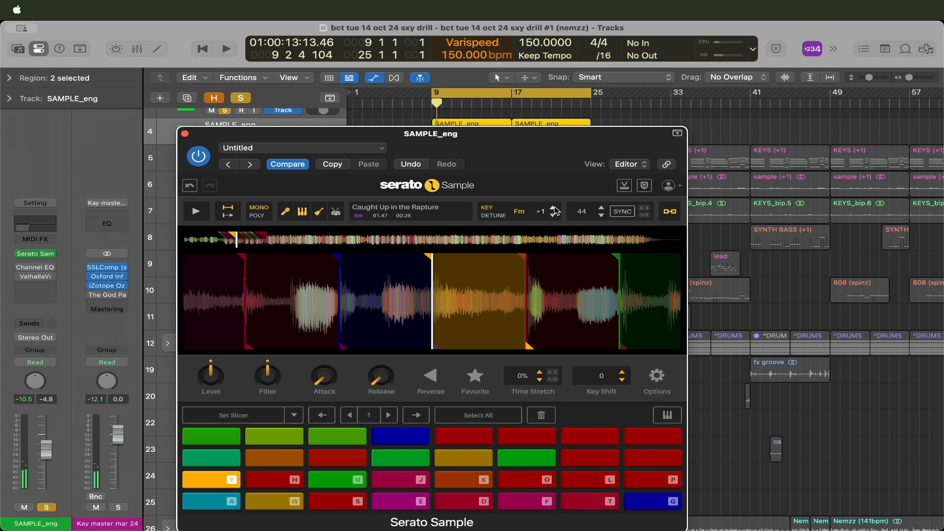
Raise the SAMPLE_eng chops' key by +7 to Bm in Serato Sample and play back the pitched result
drag(581, 172, 641, 151)
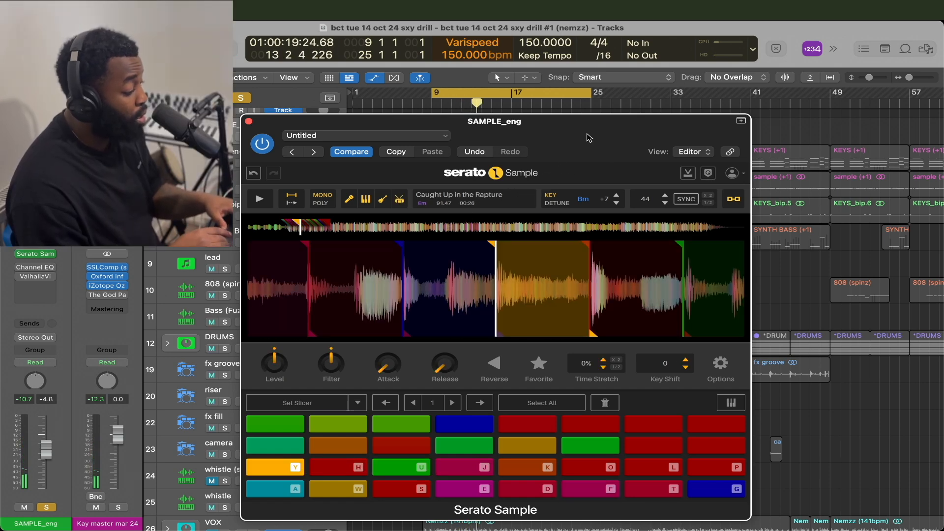
drag(589, 137, 664, 114)
key(space)
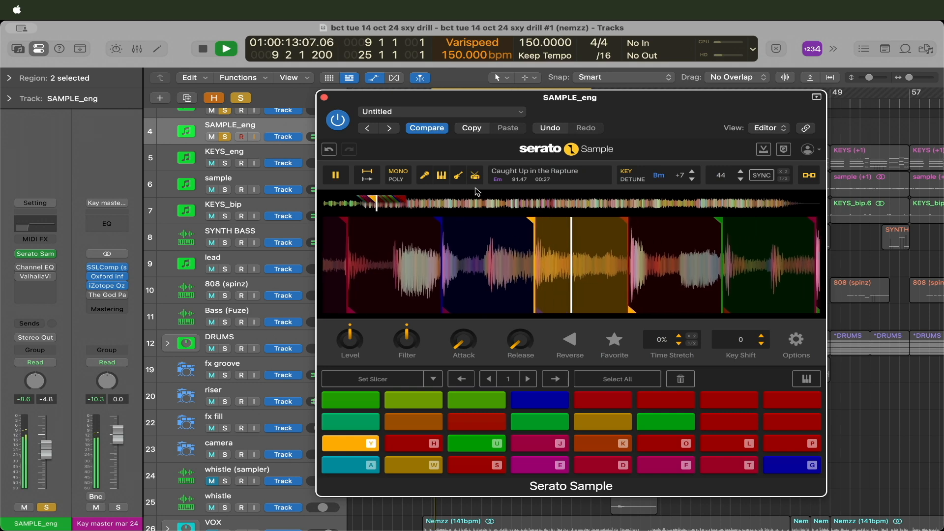
key(space)
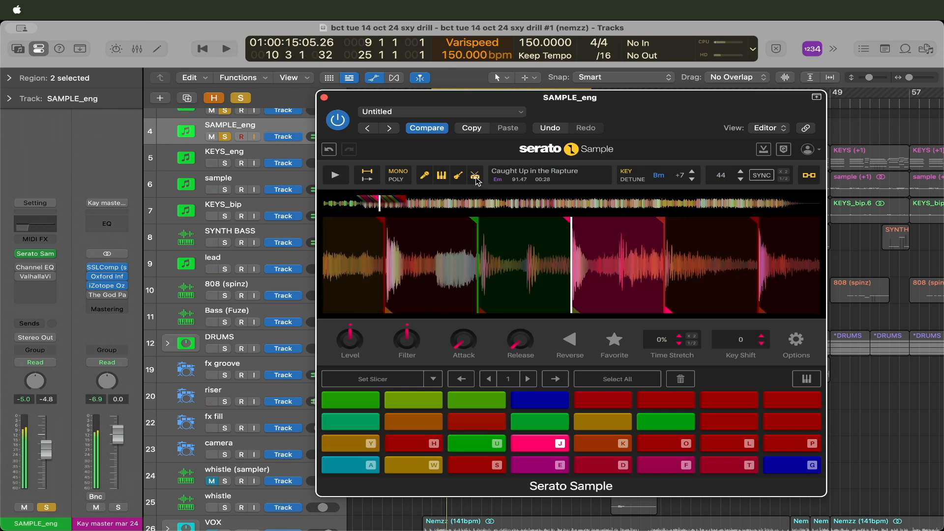
Compare the SAMPLE_eng chops with the Channel EQ's low cut bypassed and enabled during playback, and close the EQ
drag(352, 113, 428, 114)
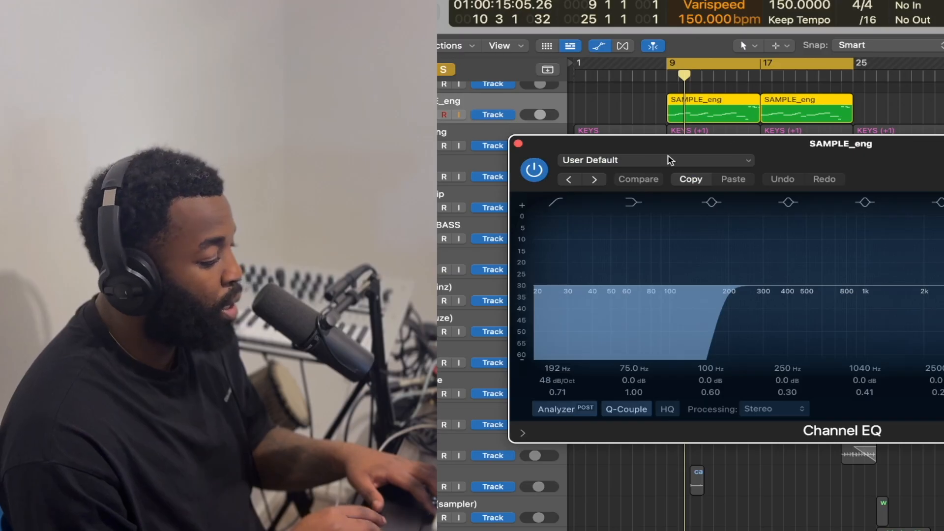
drag(669, 146, 613, 100)
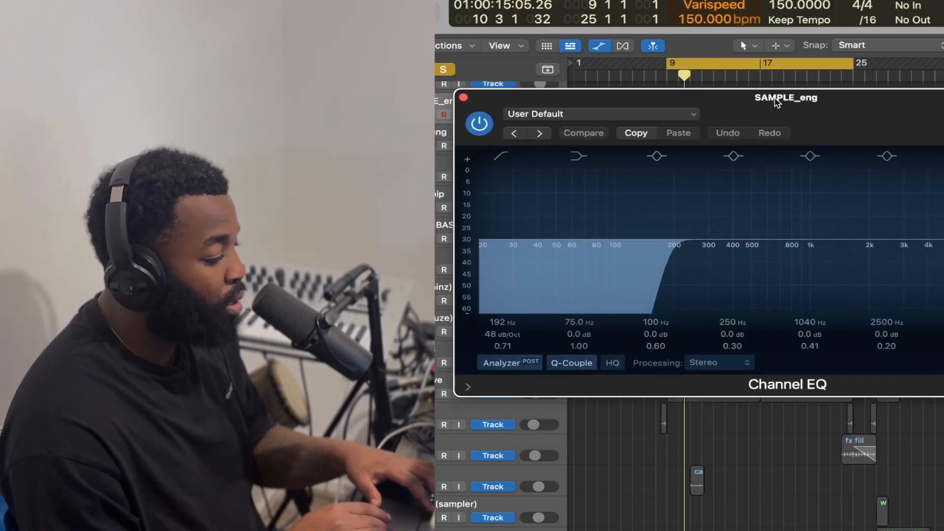
mouse_move(776, 102)
mouse_down()
mouse_move(764, 159)
mouse_move(787, 103)
mouse_up()
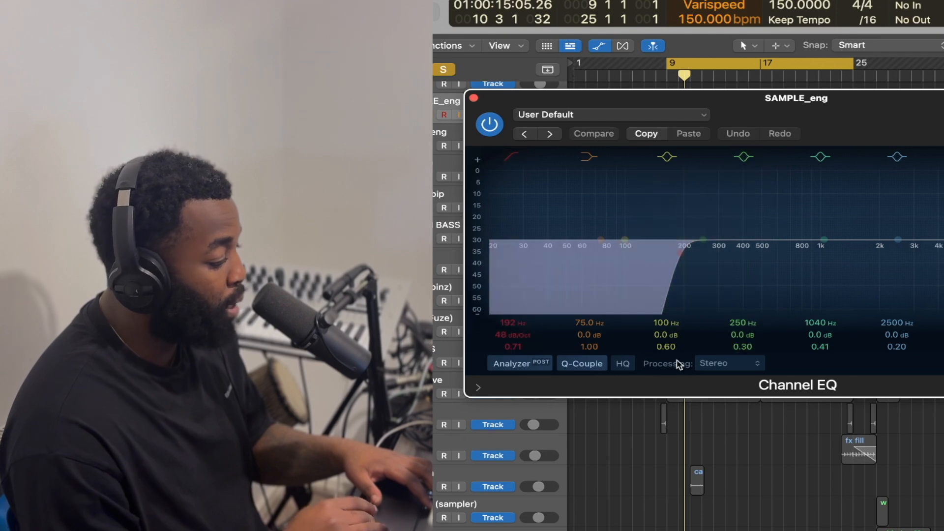
key(space)
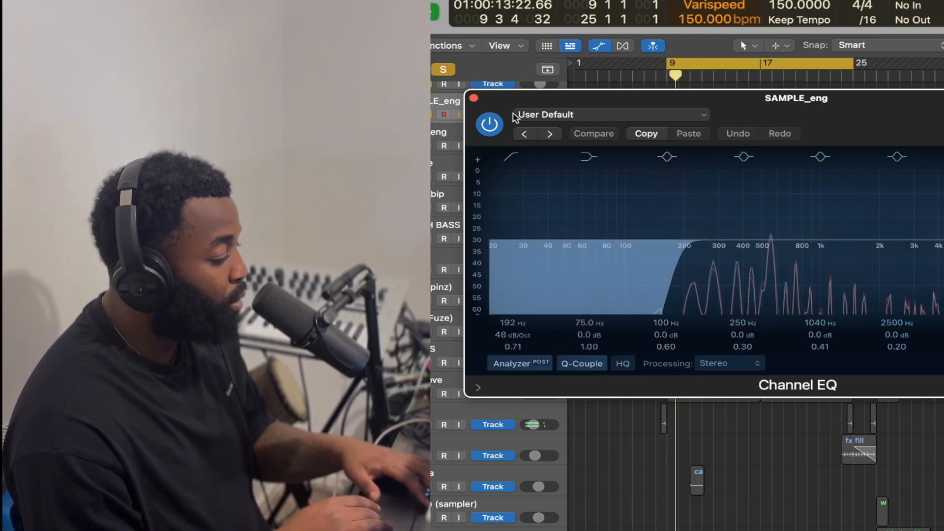
click(491, 124)
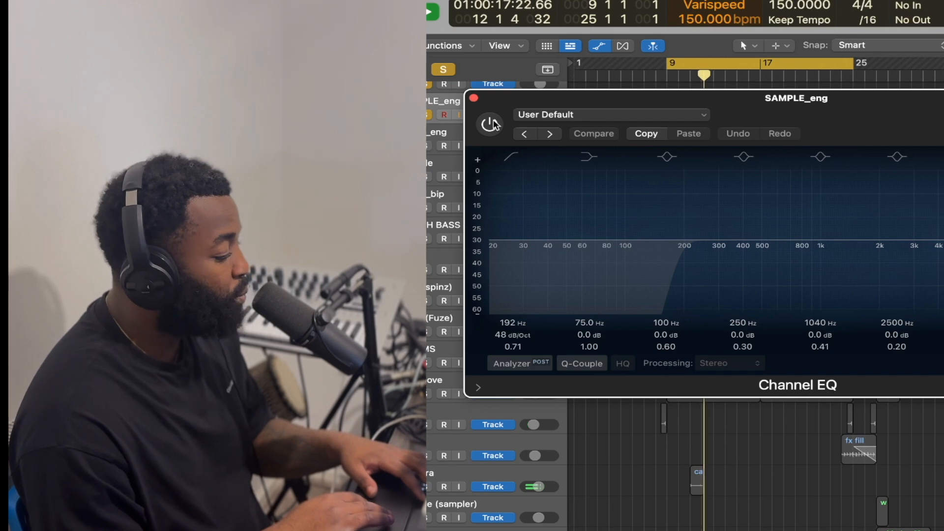
click(492, 125)
click(474, 99)
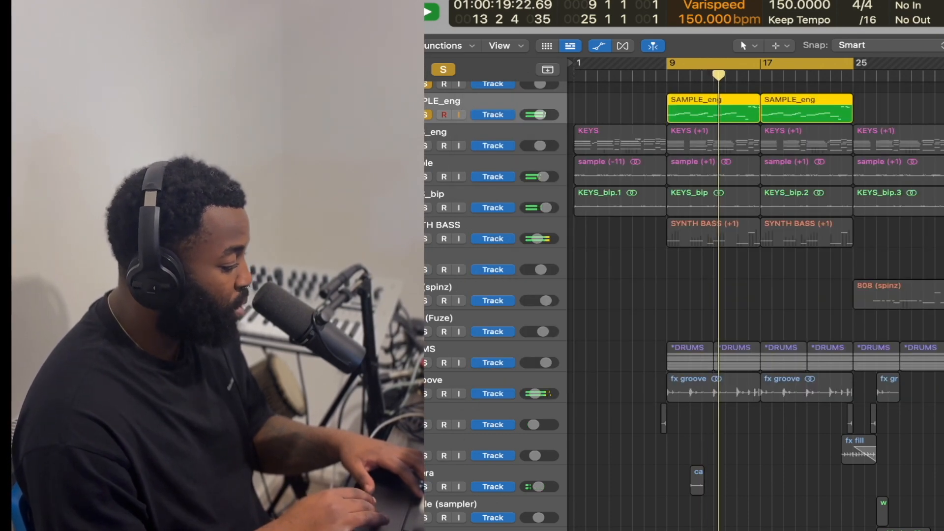
Review the ValhallaVintageVerb reverb settings on the SAMPLE_eng track and close the plug-in
click(424, 264)
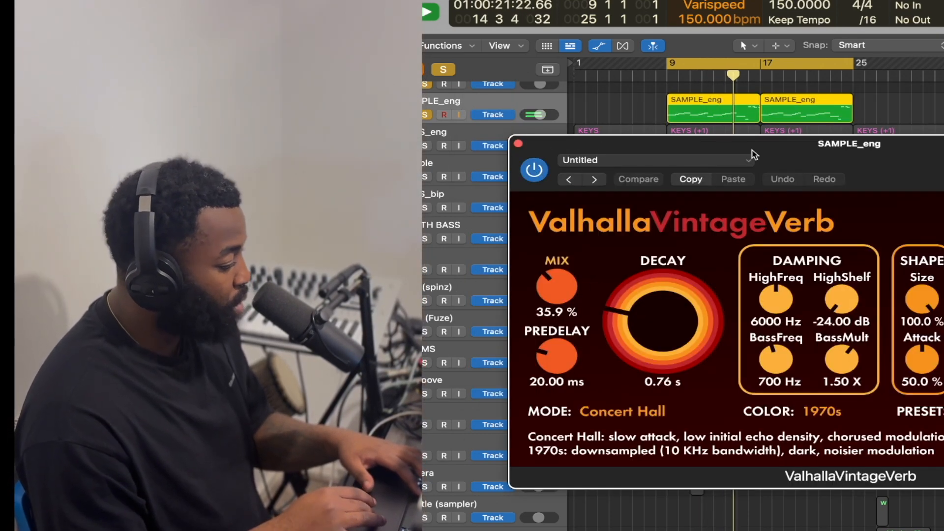
drag(774, 147, 739, 122)
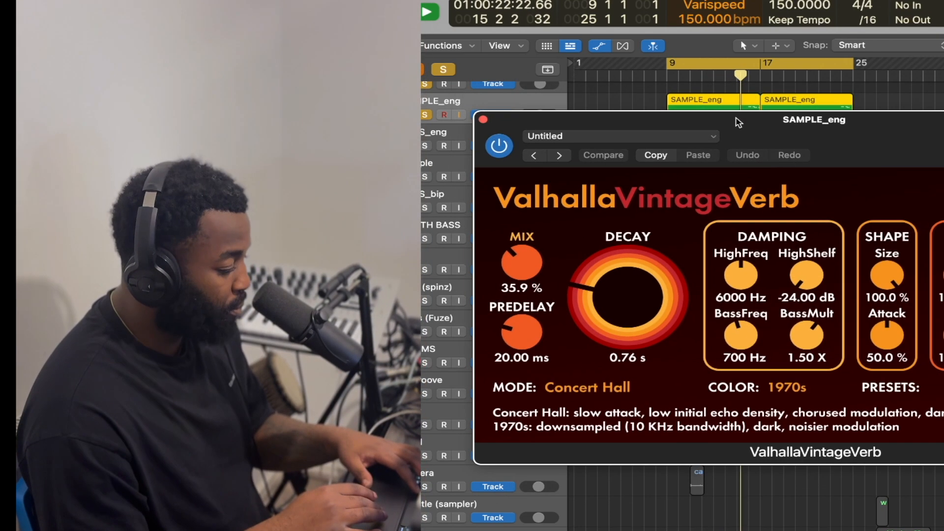
click(484, 120)
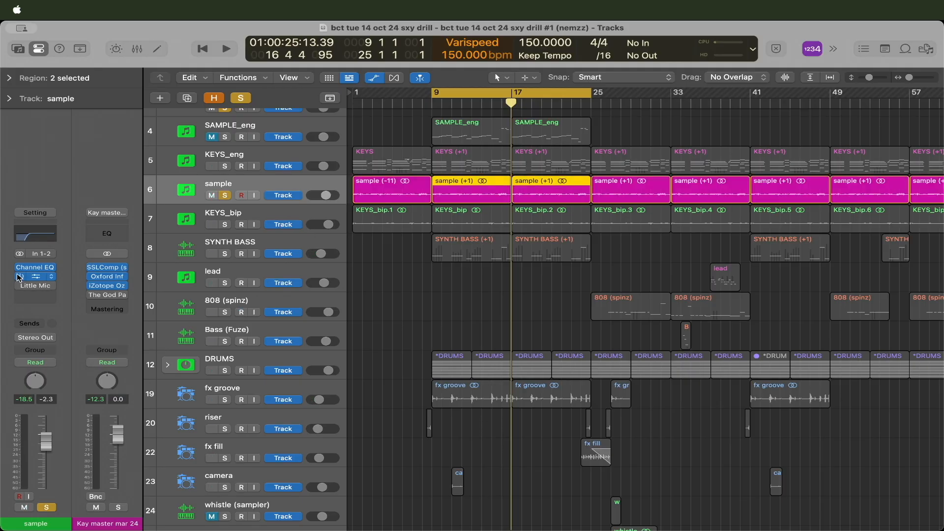
Compare the sample track's Channel EQ bypassed and enabled during playback, and review its Phaser settings
click(38, 268)
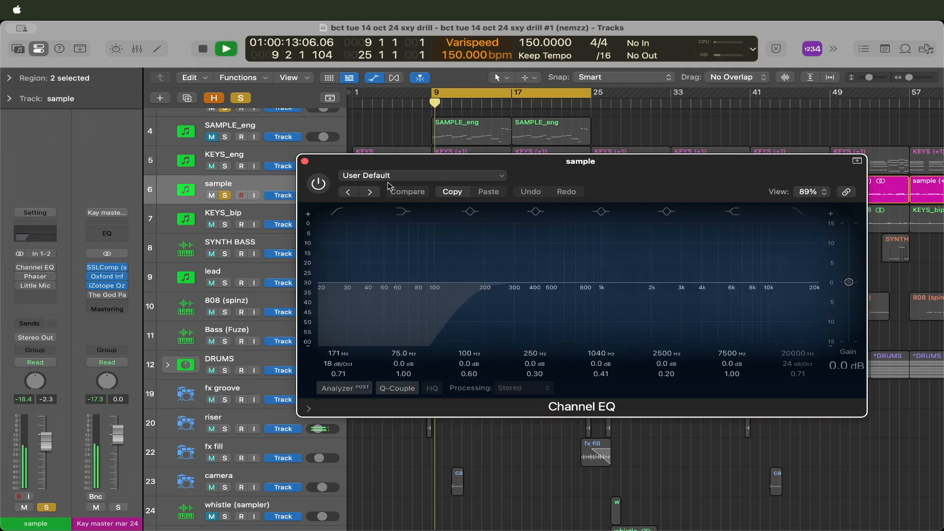
click(318, 184)
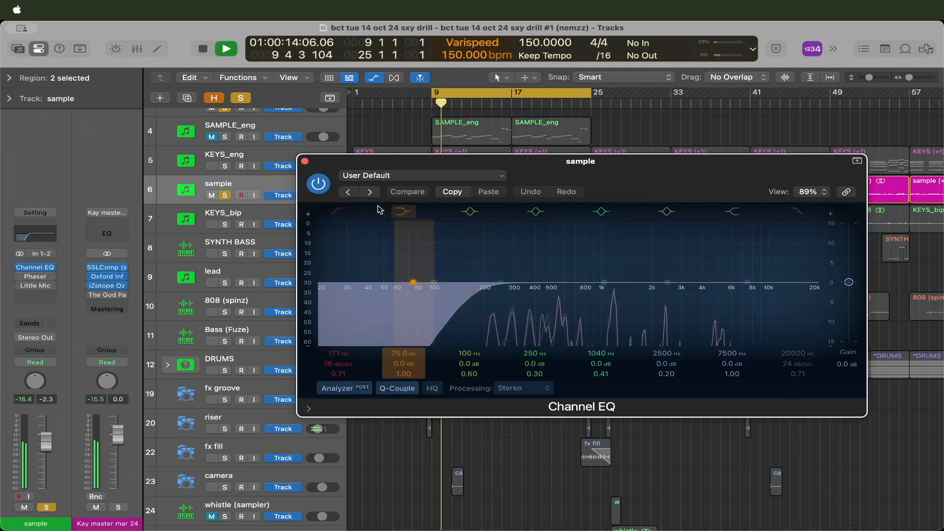
click(305, 162)
click(40, 278)
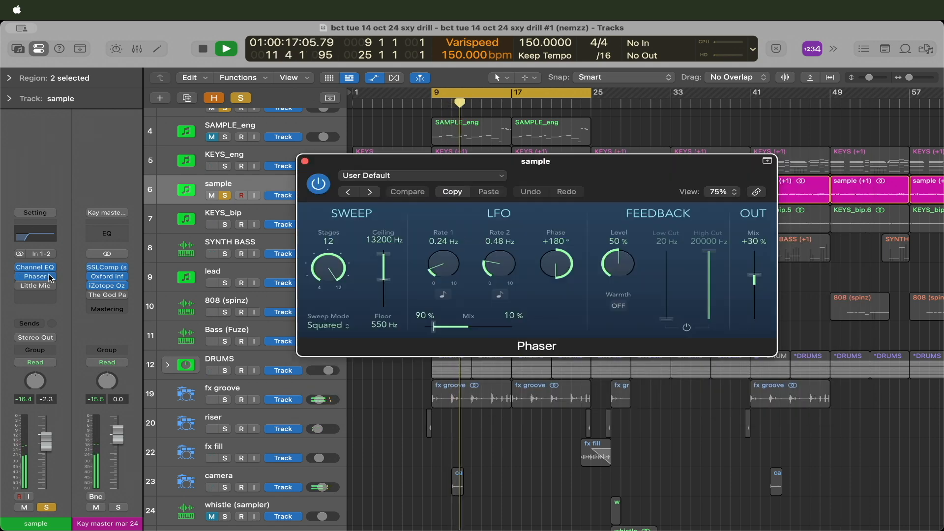
click(306, 162)
Select the KEYS_eng track and solo it alongside the sample track
click(316, 212)
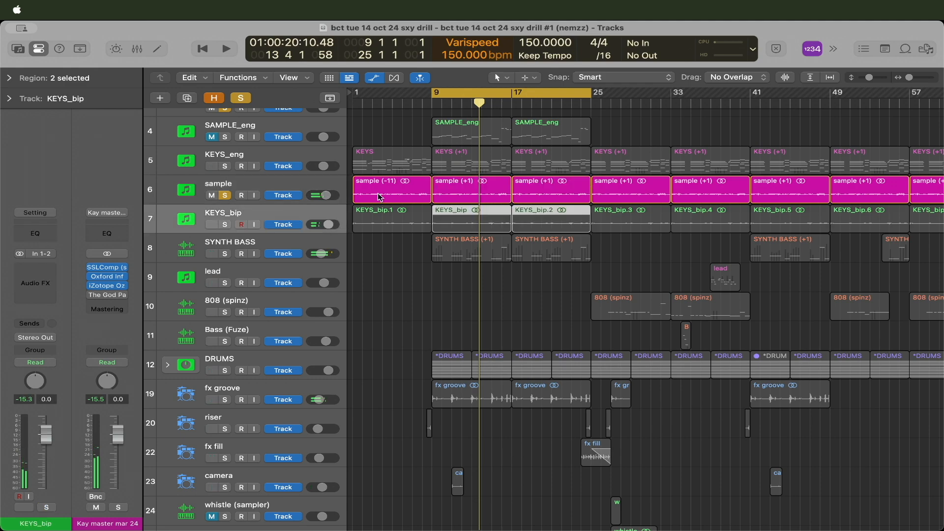
click(274, 184)
scroll(326, 196, up, 5)
scroll(246, 243, down, 4)
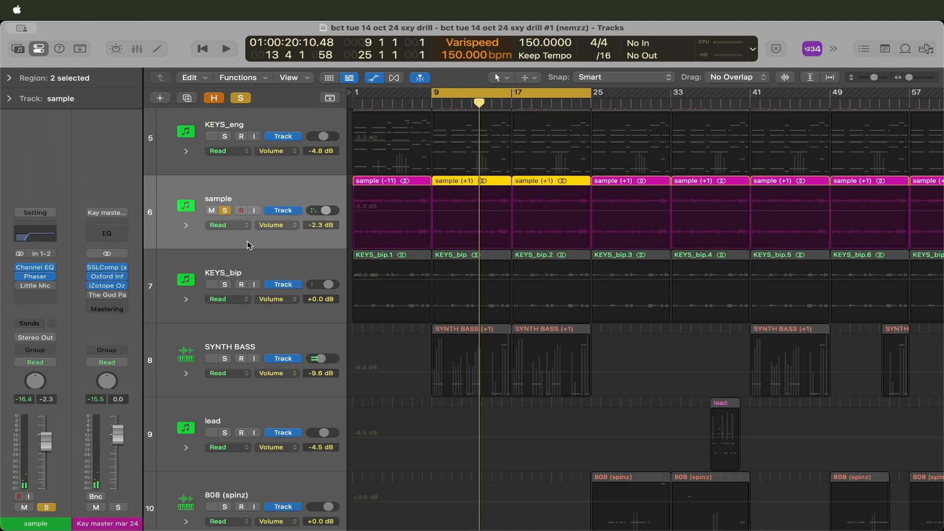
key(super+Up)
key(super+Up)
key(super+Up)
key(super+Up)
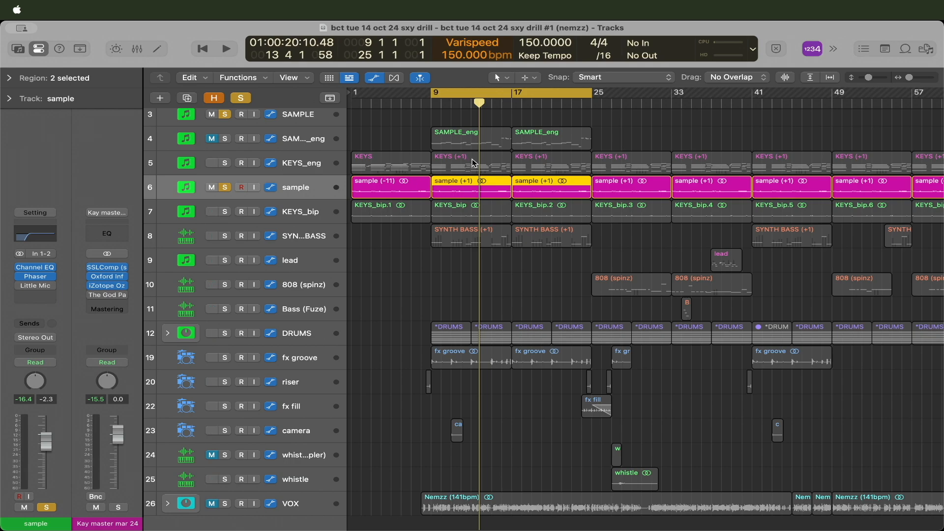
click(316, 171)
scroll(386, 186, up, 3)
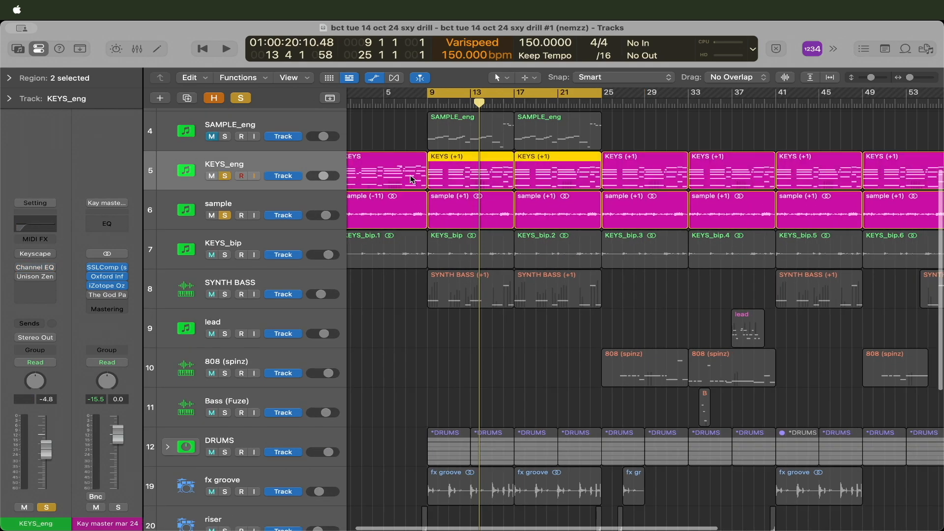
Review the Channel EQ on the KEYS_eng track during playback and close the plug-in
mouse_move(21, 255)
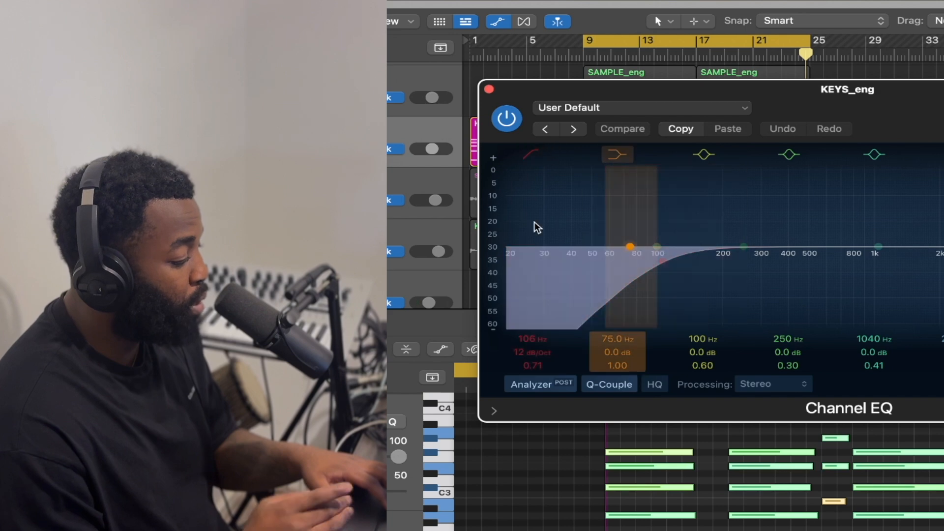
key(space)
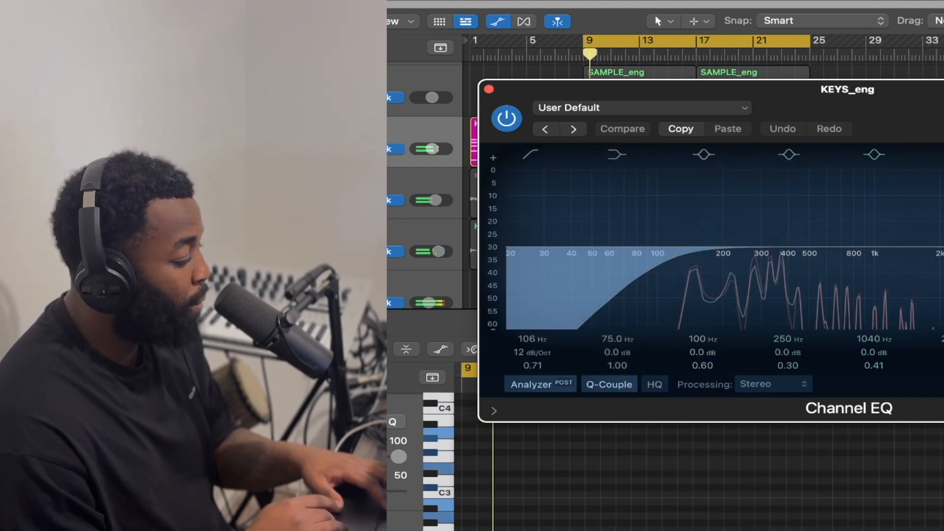
key(x)
key(x)
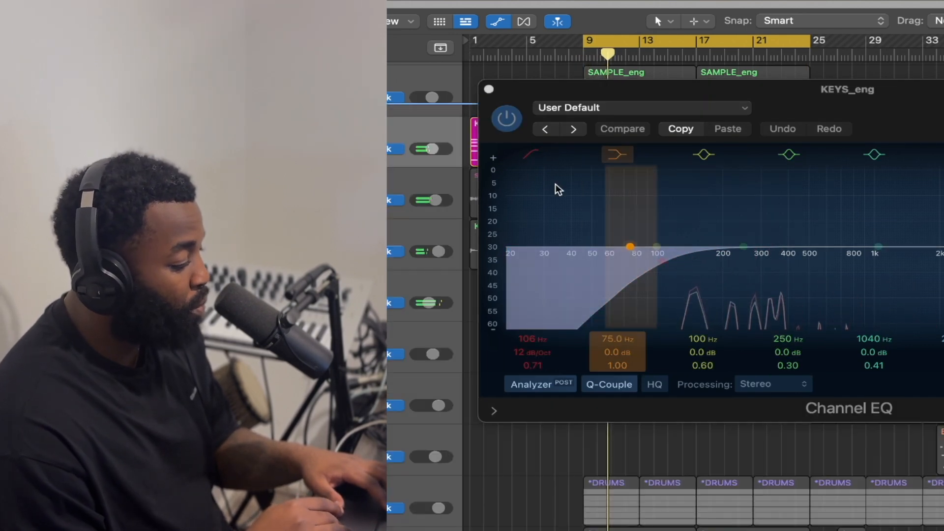
click(490, 89)
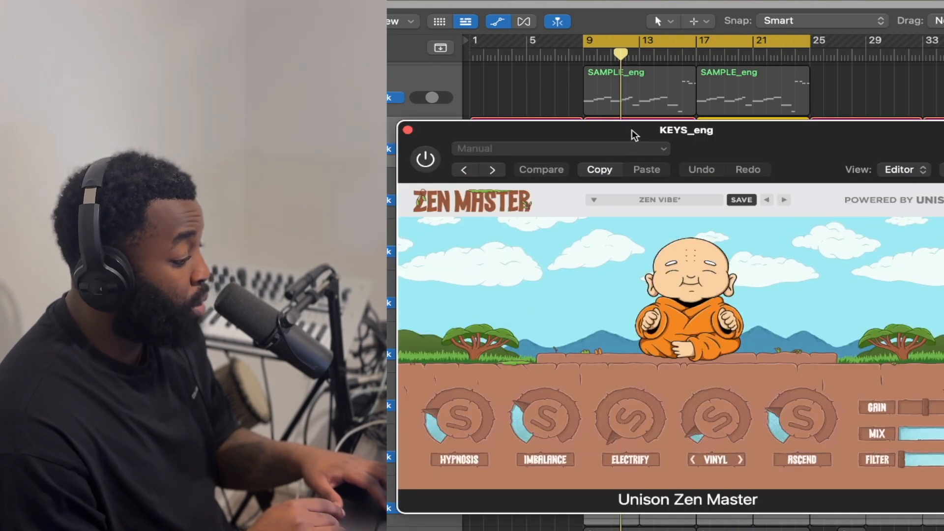
Review the Unison Zen Master settings on the KEYS_eng track during playback, stop playback and close the plug-in
drag(635, 136, 643, 104)
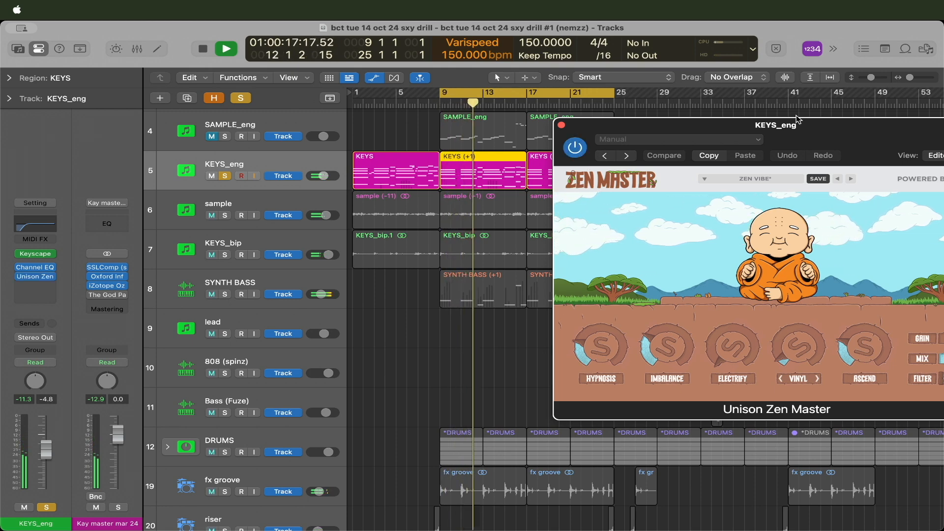
drag(826, 131, 737, 106)
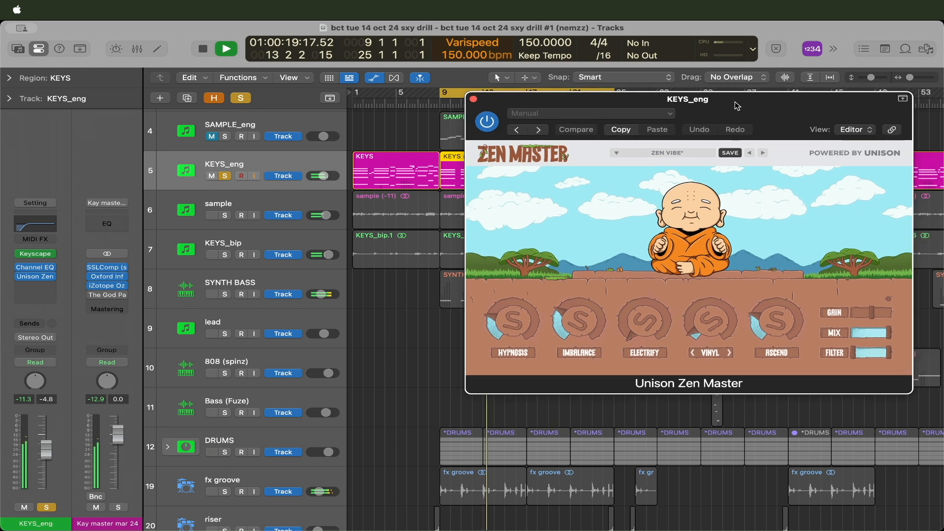
key(space)
click(474, 101)
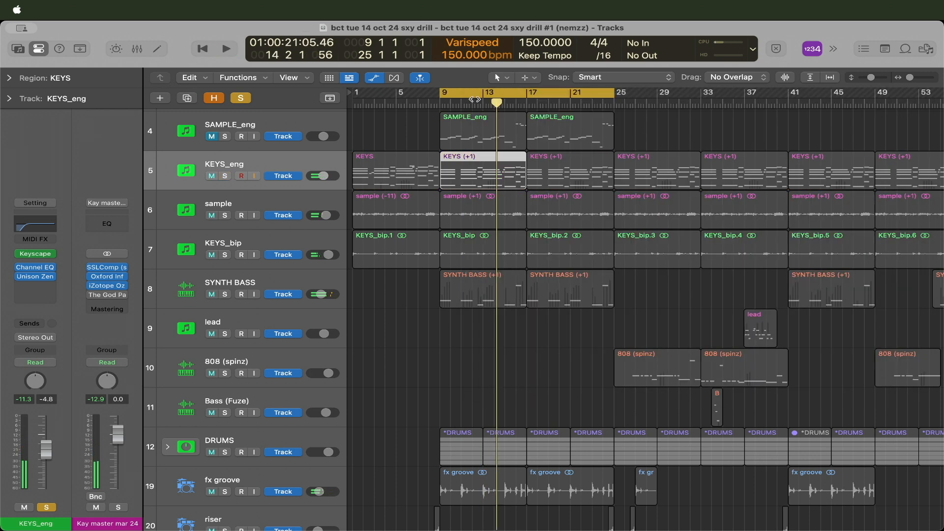
Select the KEYS_bip track and mute the KEYS_eng track
click(311, 203)
click(312, 237)
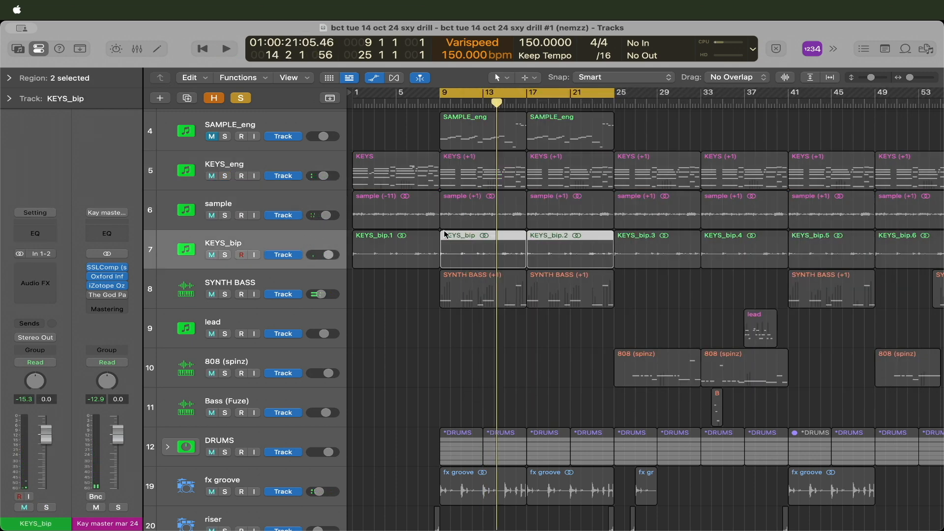
click(210, 177)
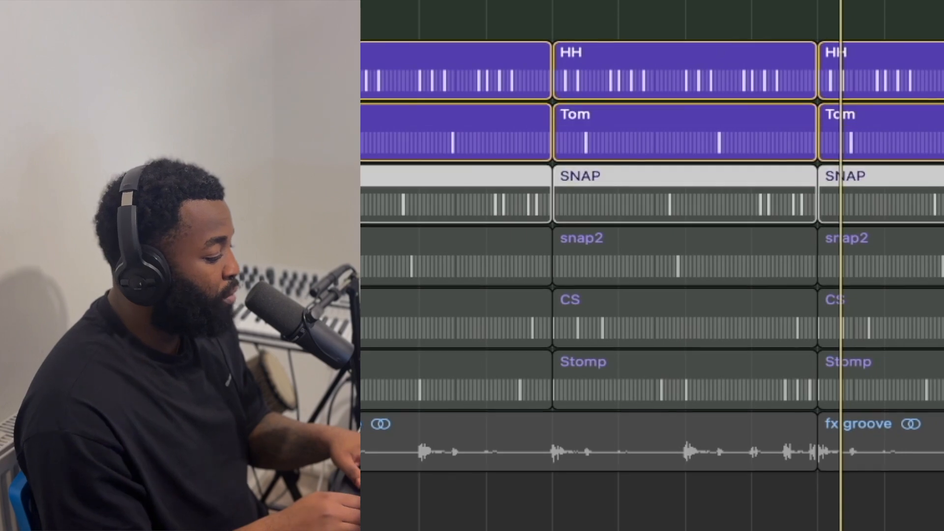
Add the SNAP, snap2, CS and Stomp tracks to the soloed drums one after another during playback
click(362, 205)
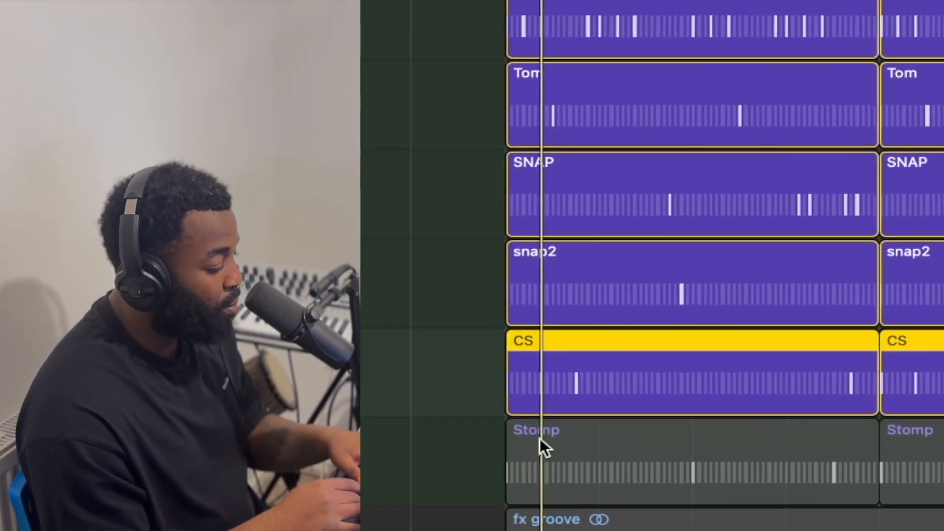
click(352, 435)
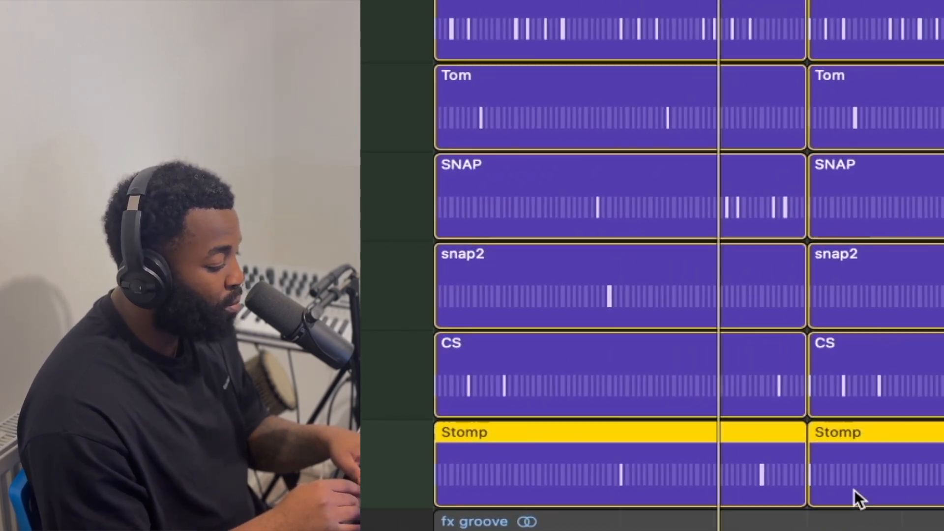
scroll(867, 510, up, 1)
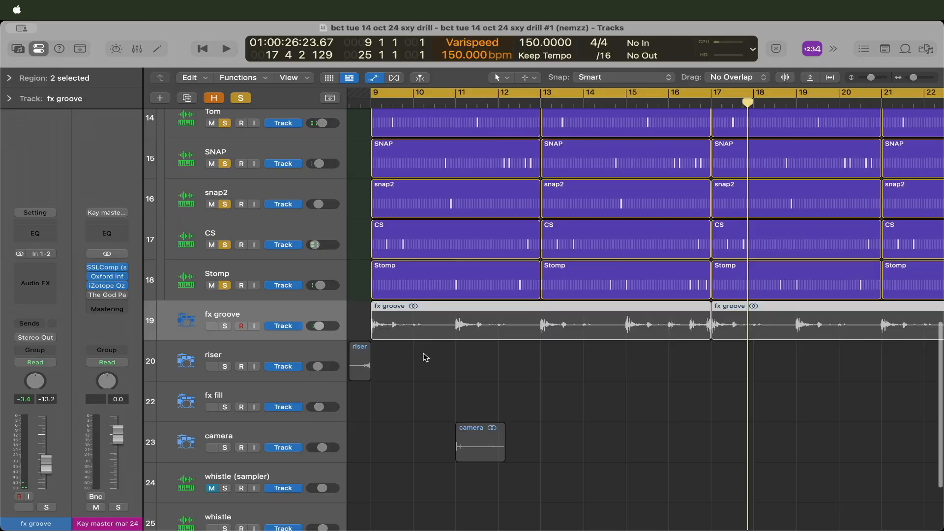
Solo the fx groove track alongside the drum tracks and listen to them together over the bar 9 to 25 cycle
scroll(426, 358, down, 2)
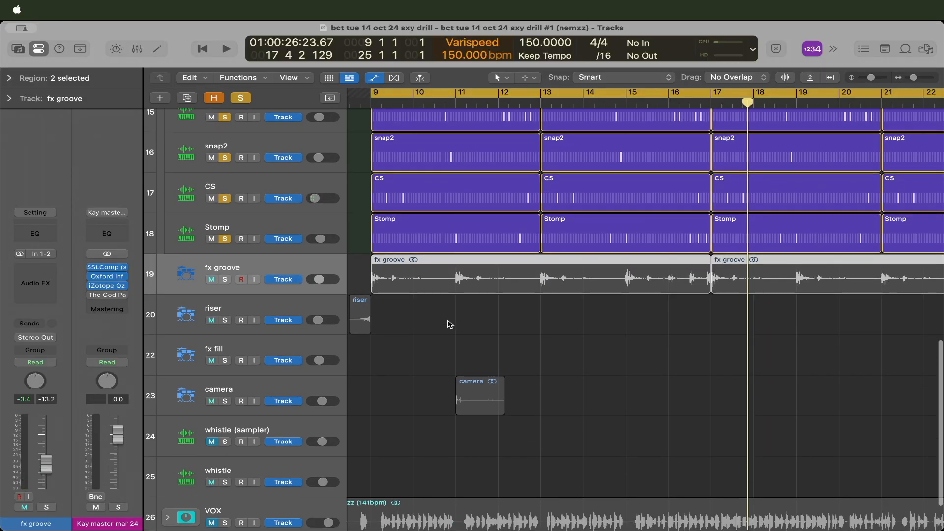
key(Down)
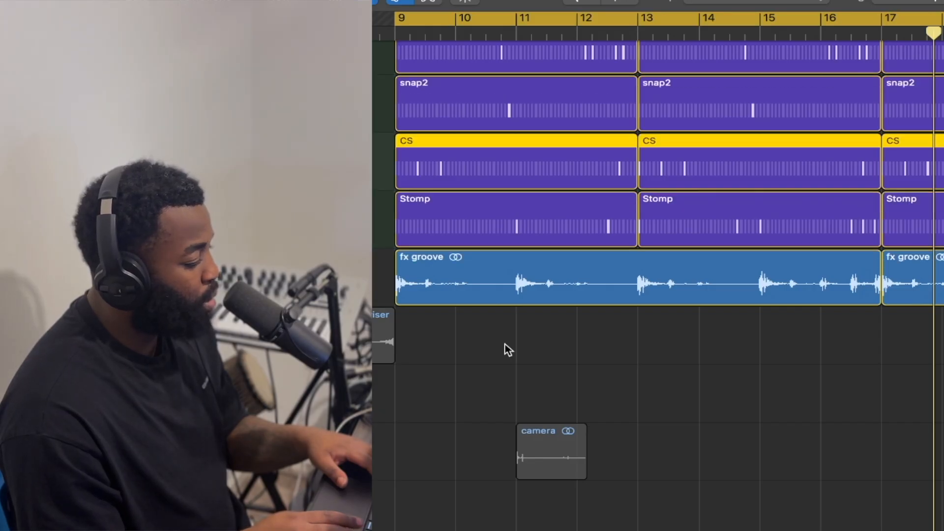
key(Down)
scroll(497, 388, up, 5)
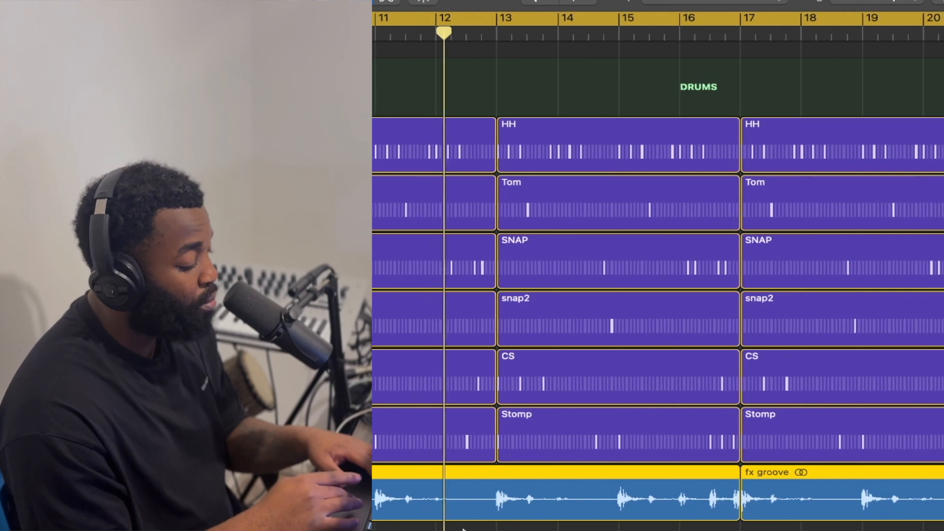
scroll(499, 530, down, 5)
scroll(499, 530, down, 2)
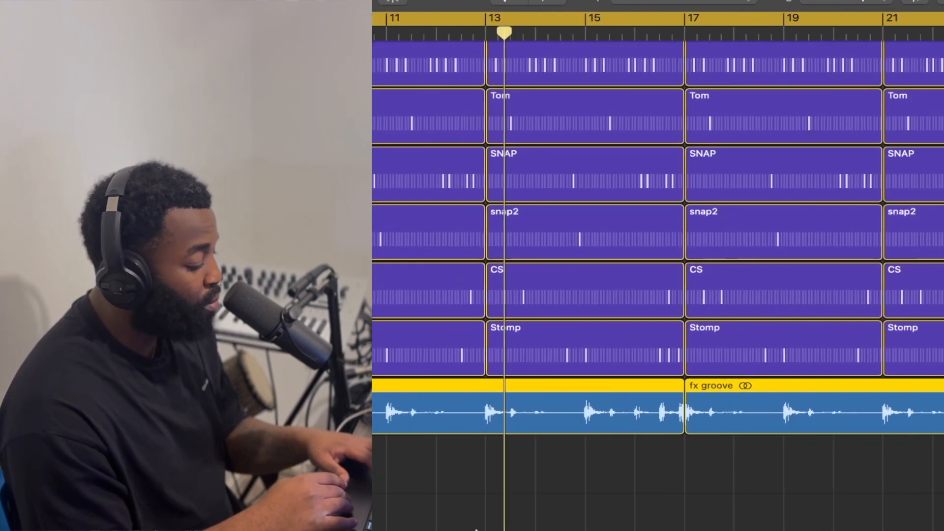
scroll(469, 529, down, 1)
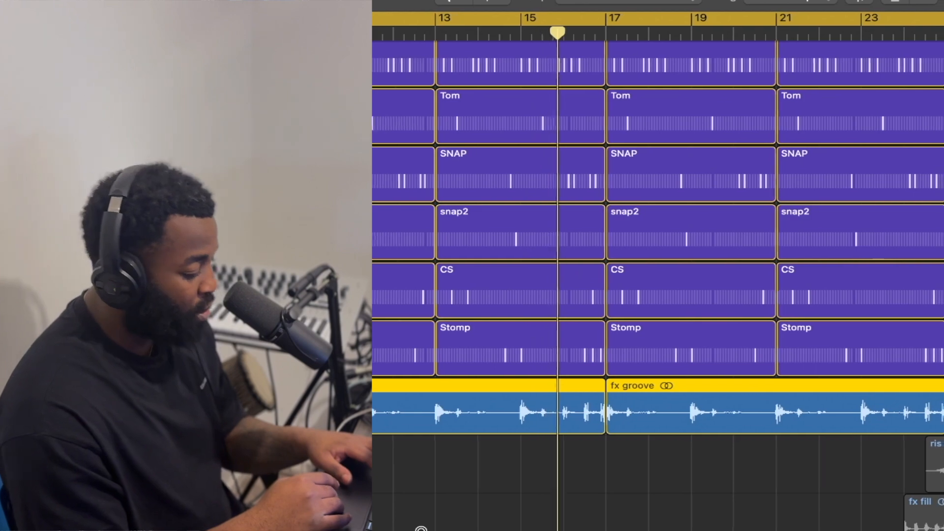
scroll(439, 530, down, 2)
scroll(417, 529, down, 2)
scroll(416, 529, down, 4)
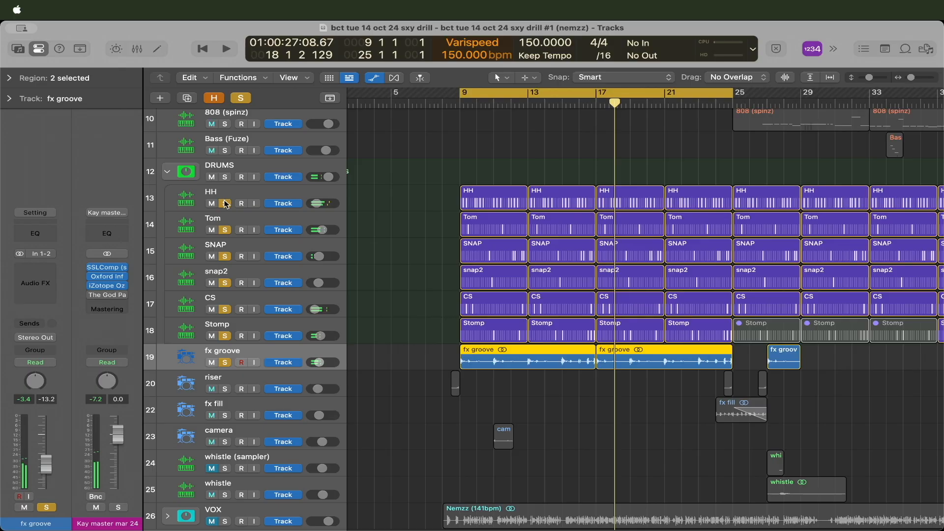
Clear all track solos and select the riser track
scroll(407, 338, down, 3)
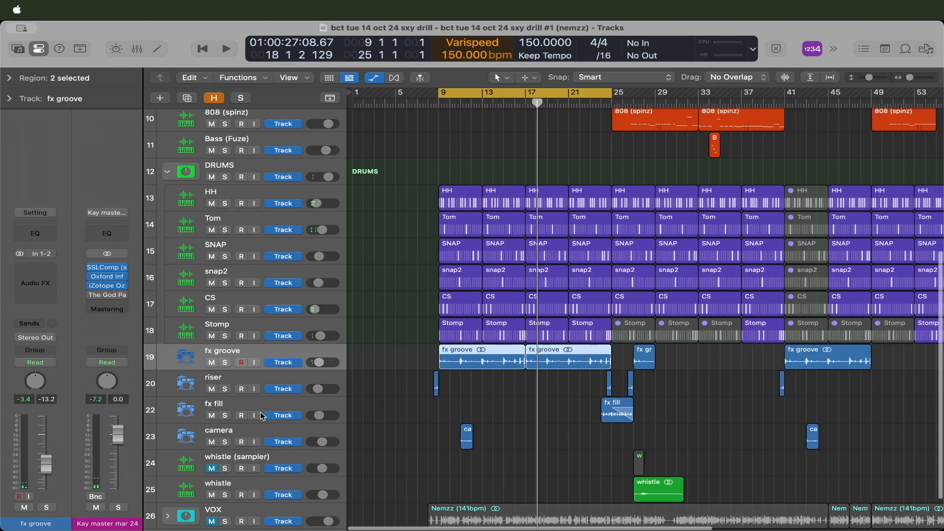
click(290, 393)
scroll(358, 381, down, 4)
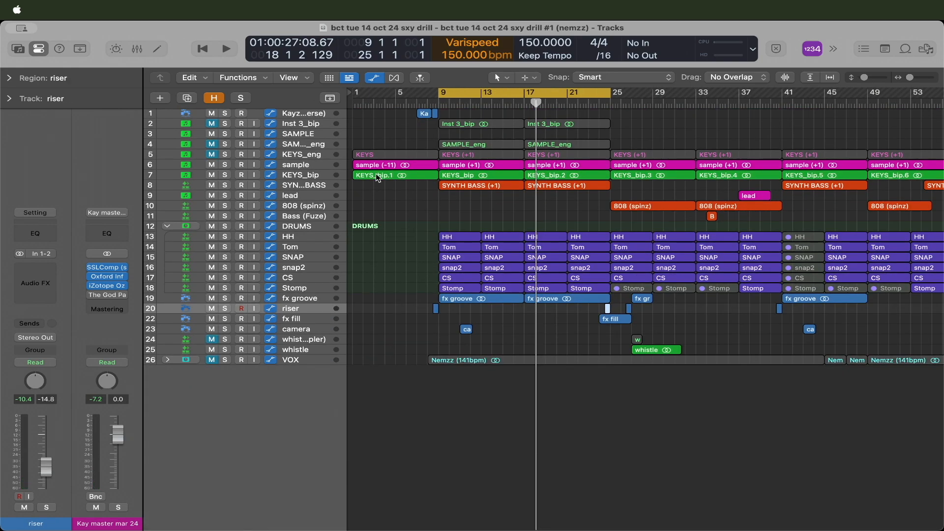
Solo the SYNTH BASS and KEYS_bip tracks and play them together from bar 9
scroll(494, 268, up, 4)
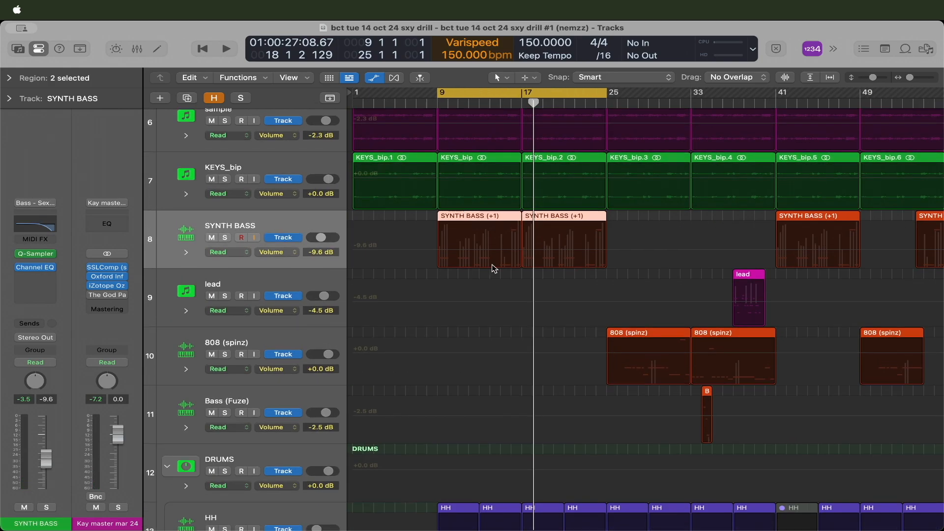
scroll(460, 291, up, 2)
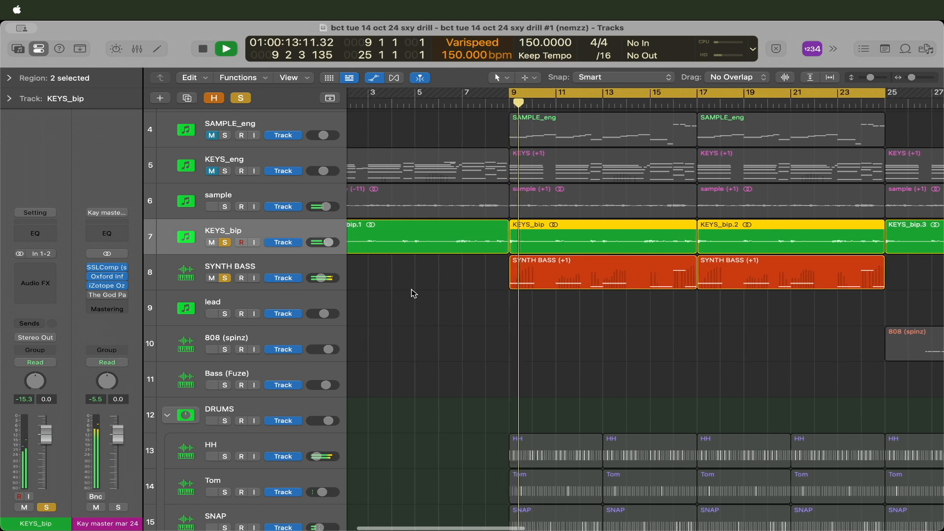
scroll(581, 336, right, 3)
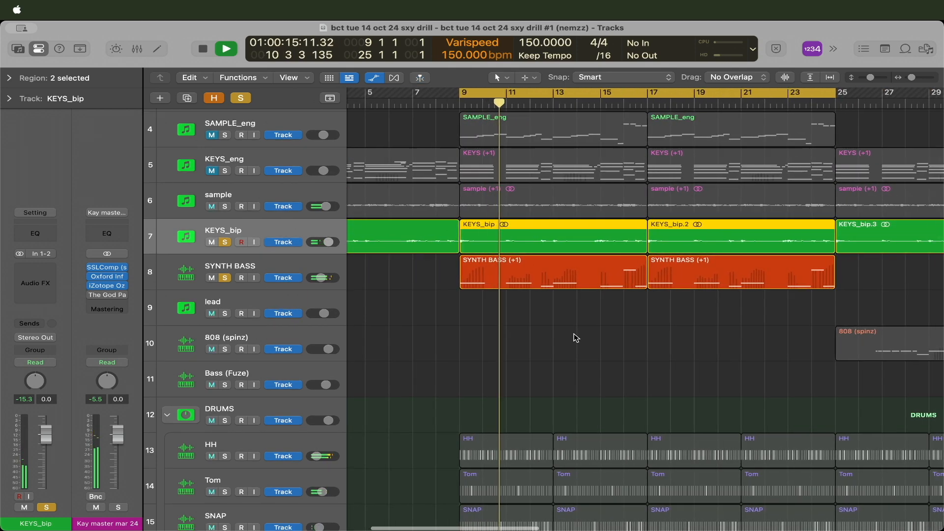
Review the SYNTH BASS region's notes in the Piano Roll, close the editor and add the sample track to the solos
double_click(558, 274)
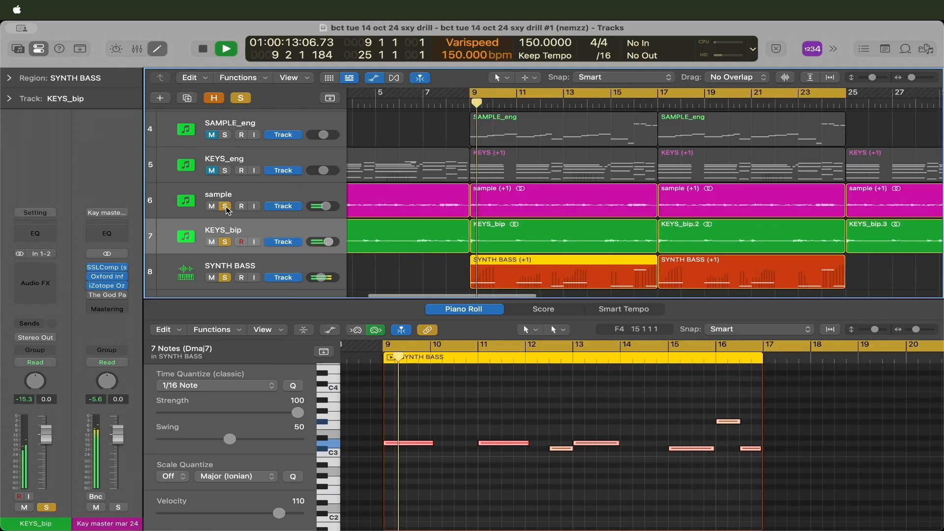
key(e)
click(226, 207)
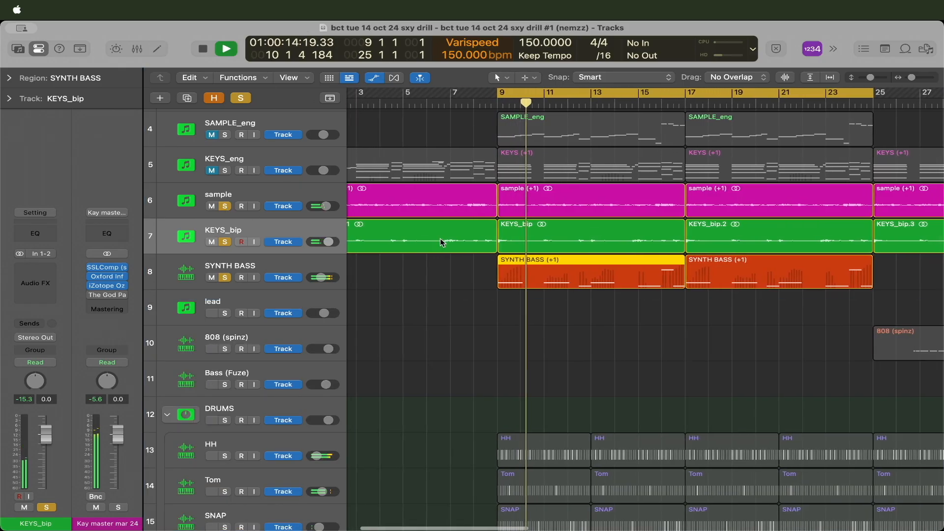
Select the DRUMS stack and solo it with the sample, KEYS_bip and SYNTH BASS tracks
scroll(452, 246, down, 5)
click(356, 236)
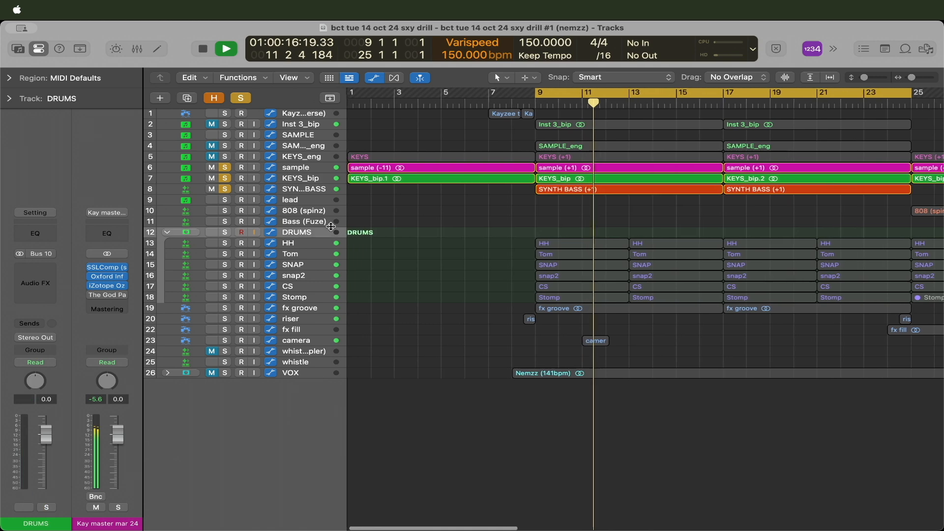
scroll(357, 236, left, 2)
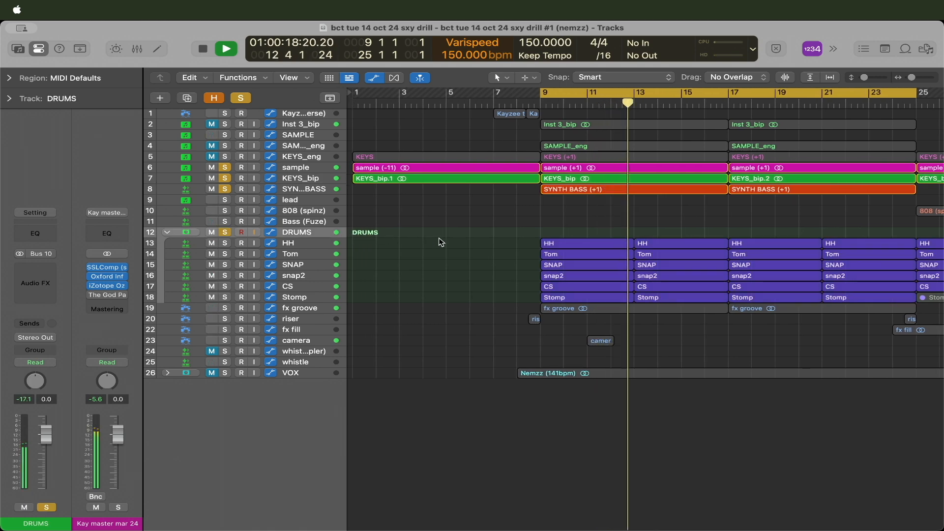
Solo the fx groove track and move it into the DRUMS stack directly above HH
scroll(441, 242, down, 5)
click(320, 309)
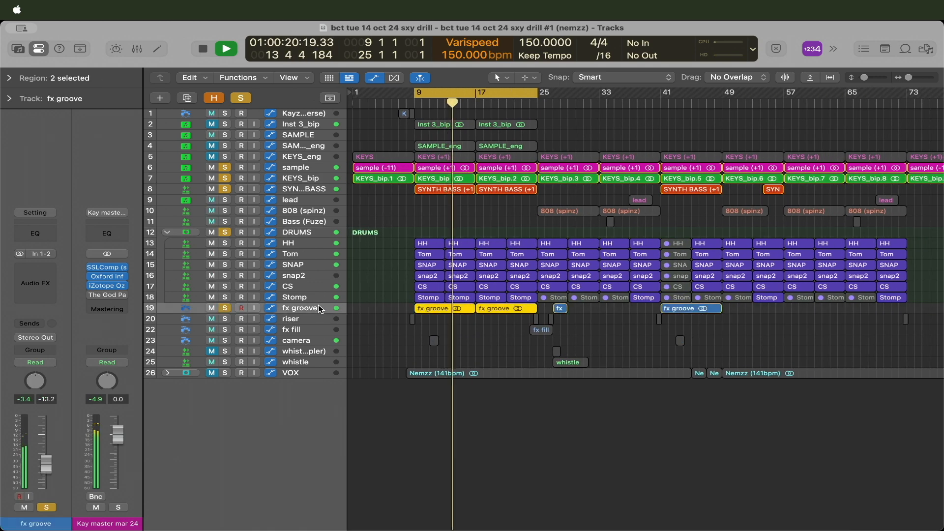
drag(308, 298, 299, 242)
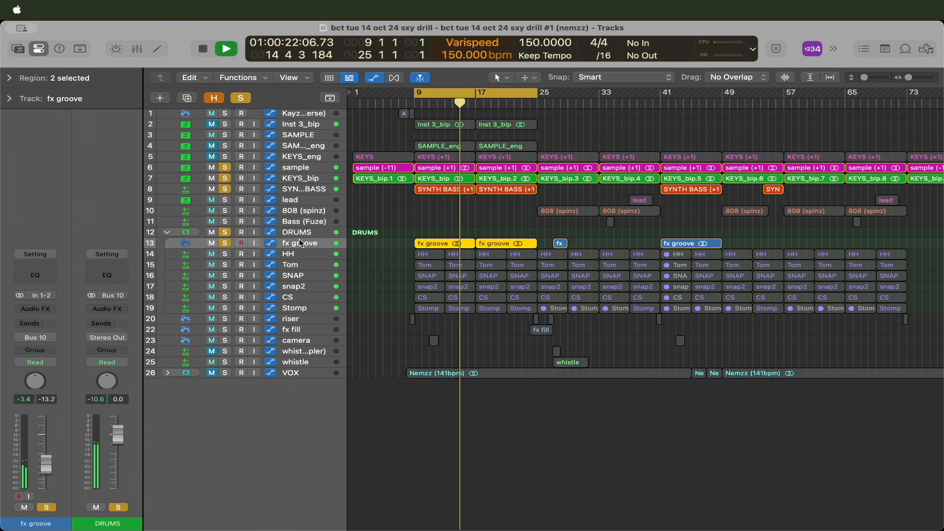
click(230, 241)
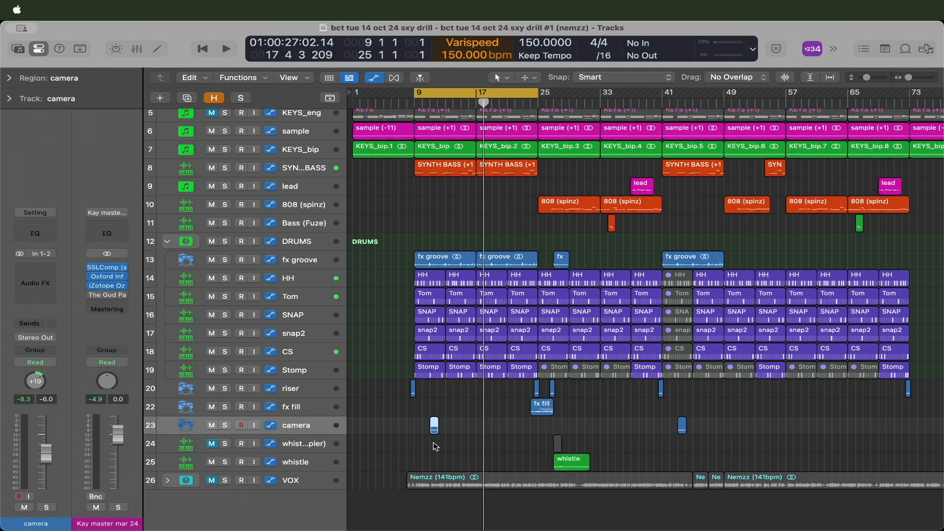
Solo the camera track, turn off the cycle range and play back its sound effect
drag(445, 422, 452, 415)
key(c)
key(s)
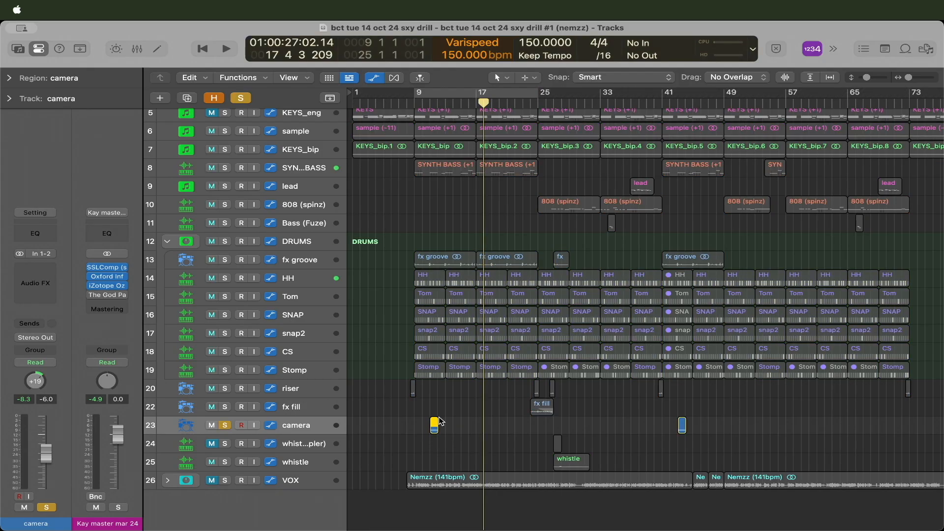
key(space)
scroll(448, 420, up, 4)
scroll(450, 420, left, 5)
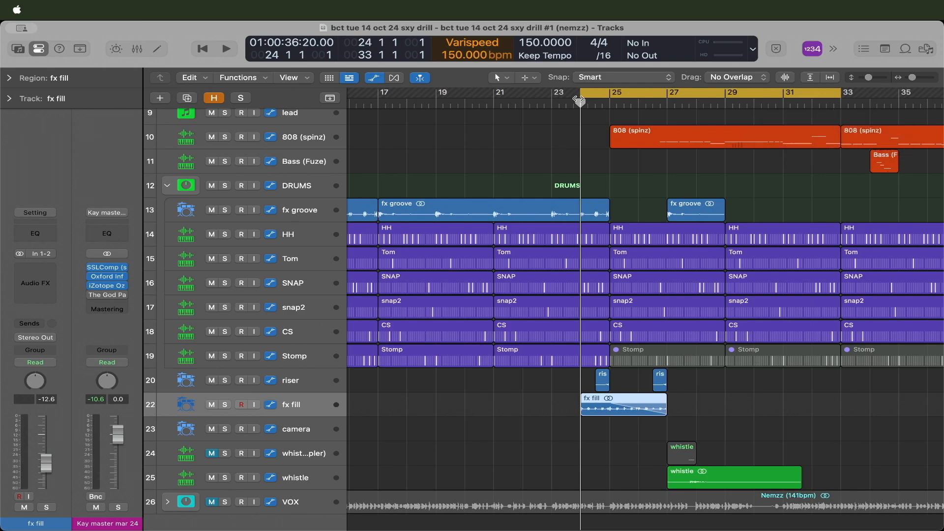
Play the full arrangement through the fx fill transition into bar 25 with the cycle range turned off
key(space)
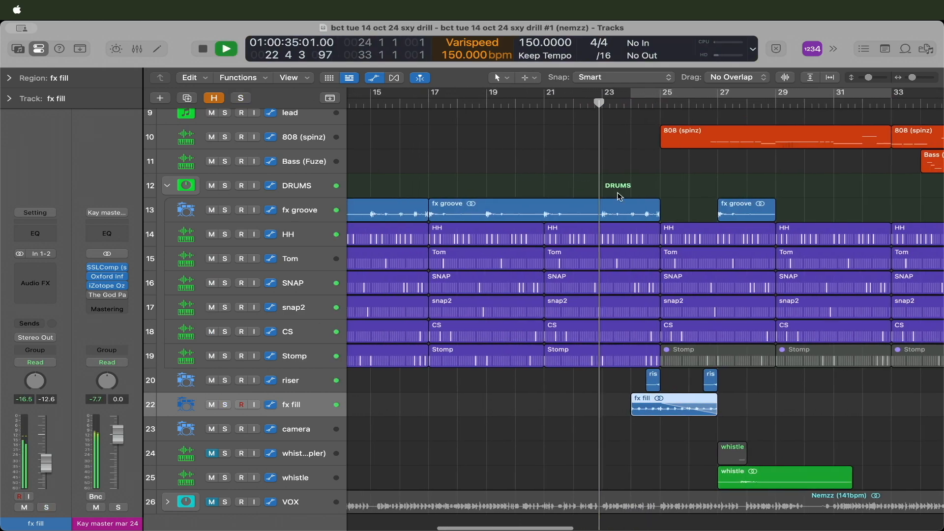
key(super+Left)
key(super+Left)
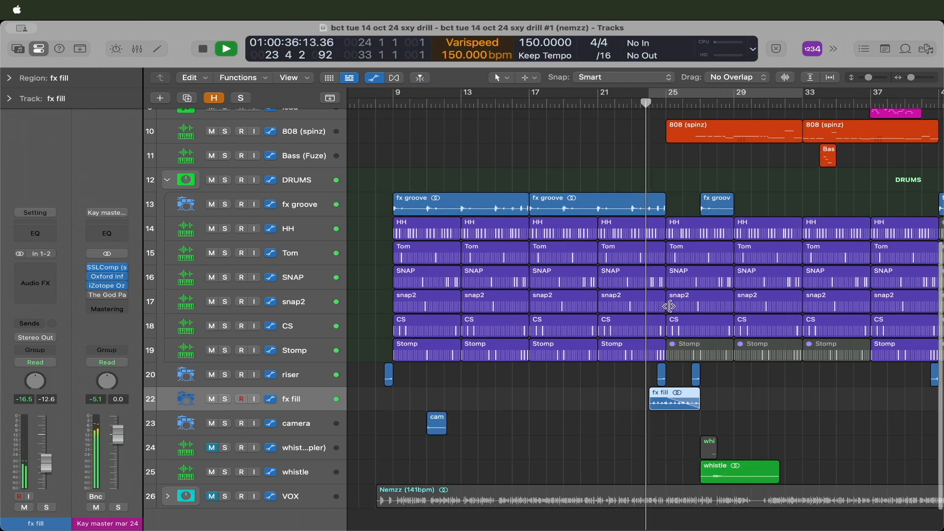
scroll(669, 306, right, 3)
scroll(670, 307, right, 2)
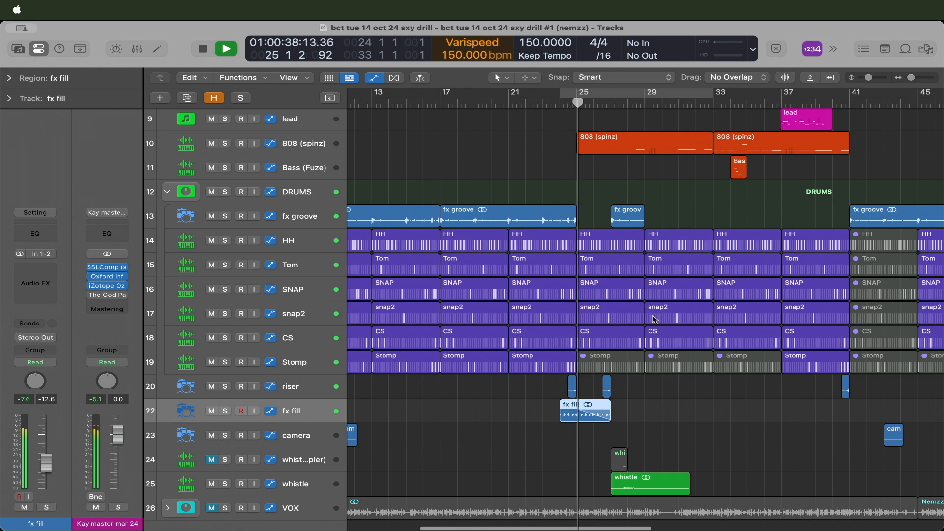
Set the cycle range to bars 25 to 43 and select the SYNTH BASS track
key(super+Left)
key(super+Left)
scroll(609, 154, up, 5)
key(super+Up)
key(super+Up)
key(super+Up)
key(super+Up)
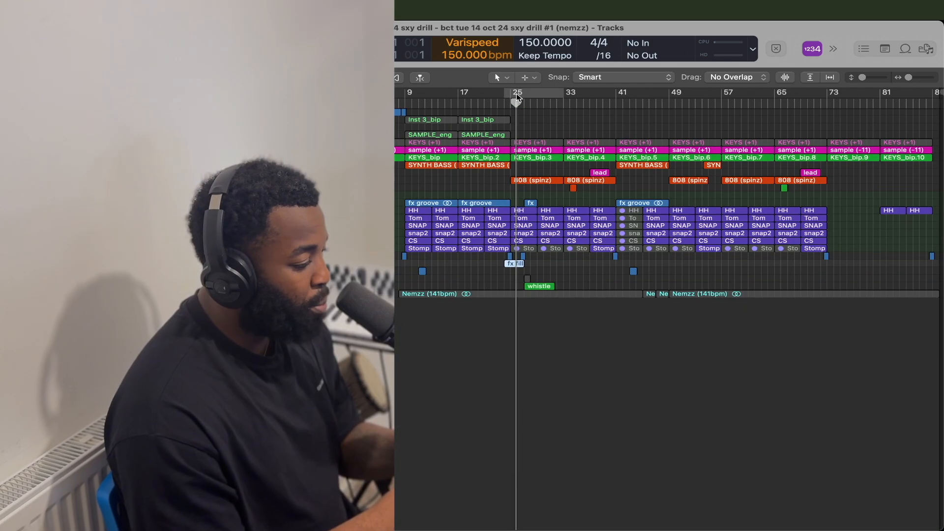
drag(512, 94, 618, 107)
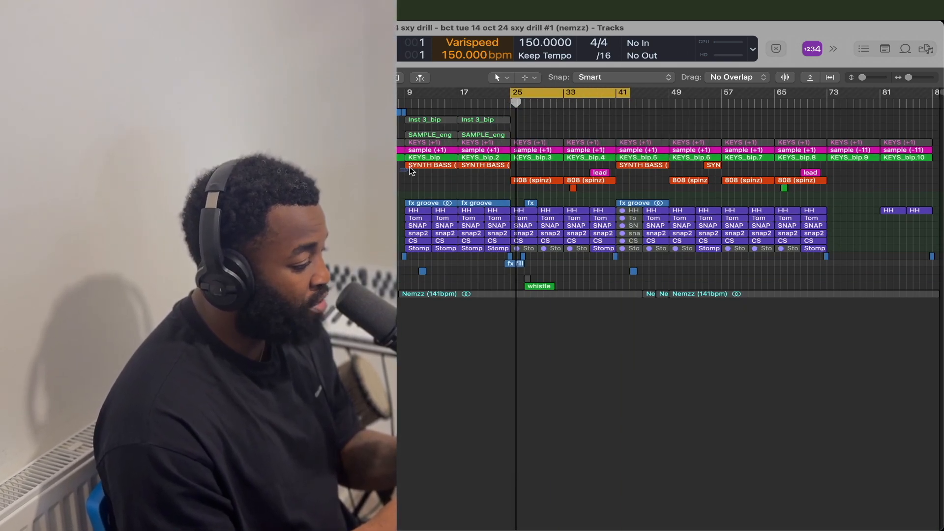
drag(411, 171, 464, 166)
click(320, 165)
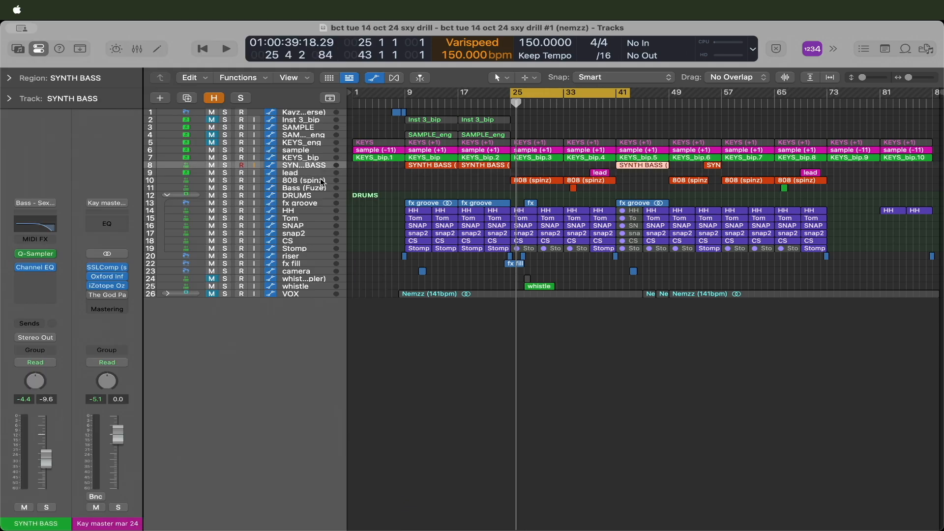
Open the 808 (spinz) region at bar 25 in the Piano Roll and examine its notes during playback with the cycle range off
scroll(497, 169, up, 5)
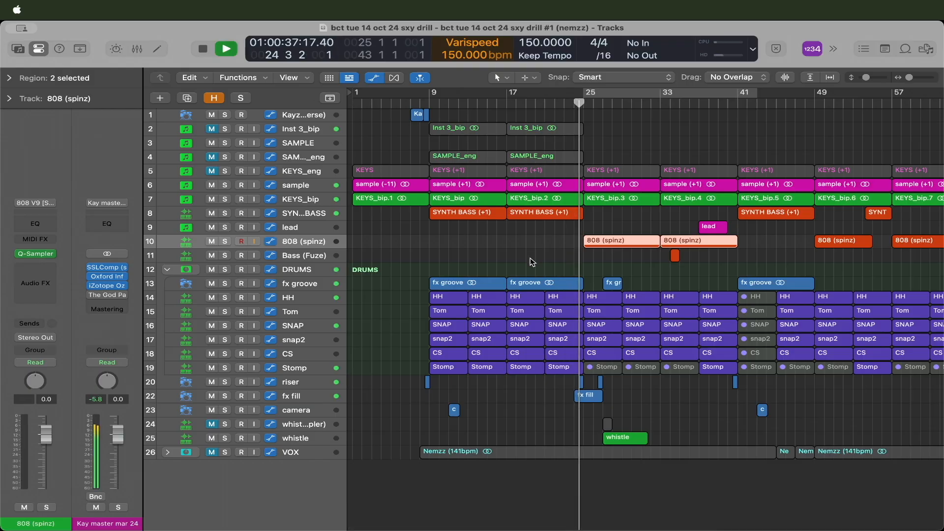
scroll(532, 261, up, 5)
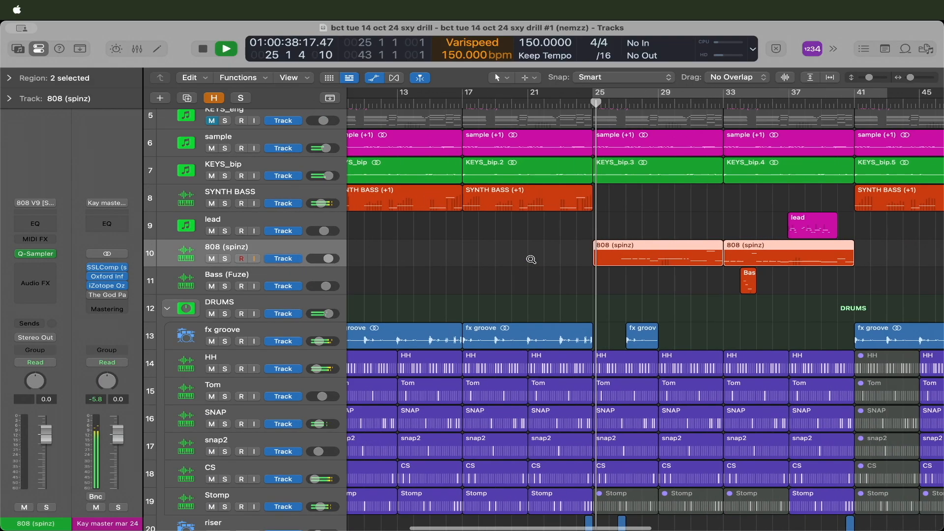
double_click(634, 258)
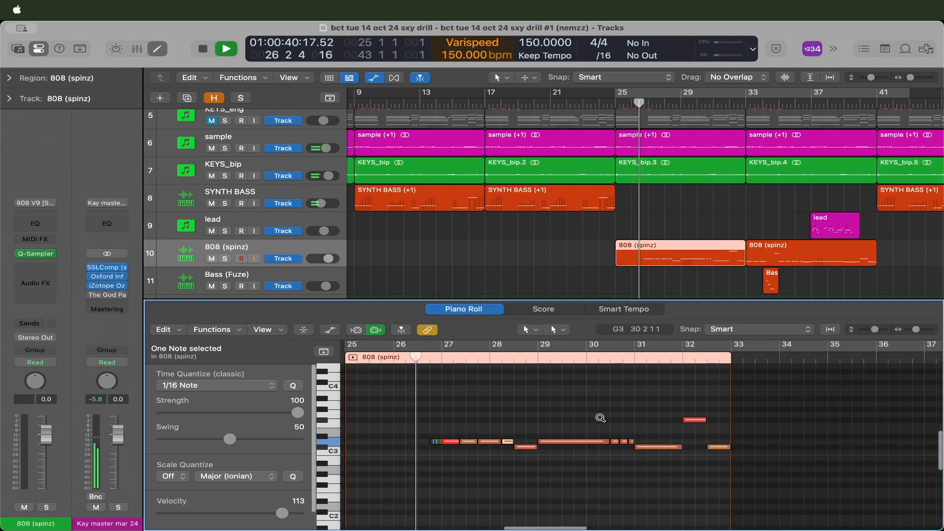
scroll(601, 418, up, 5)
scroll(599, 421, right, 3)
scroll(600, 421, left, 3)
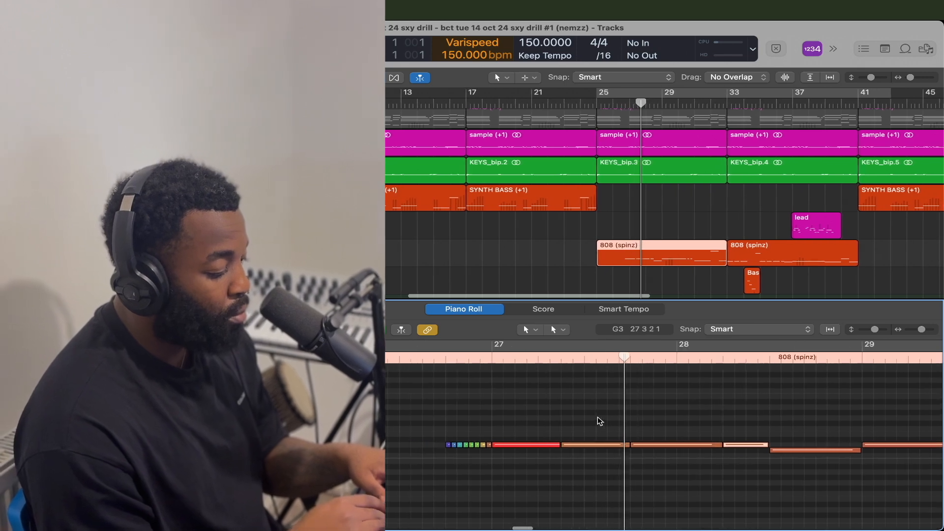
scroll(600, 421, down, 5)
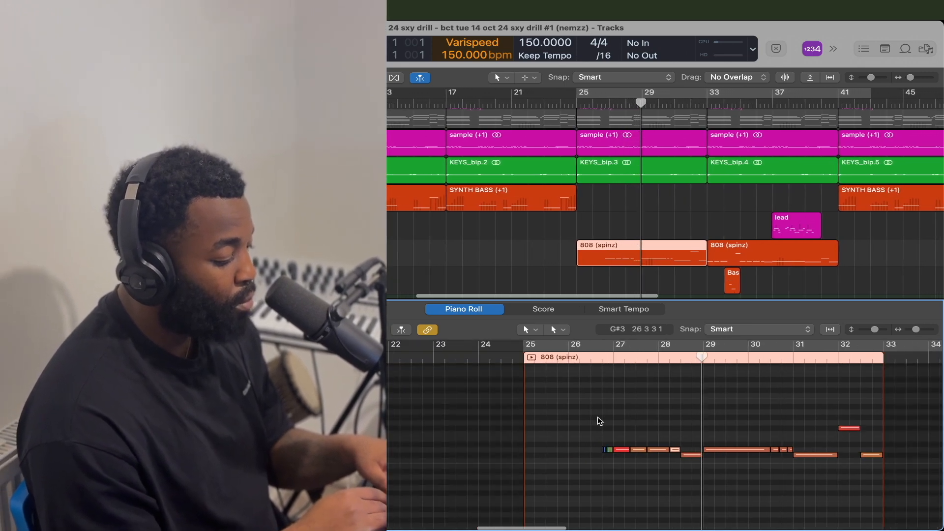
scroll(684, 428, right, 2)
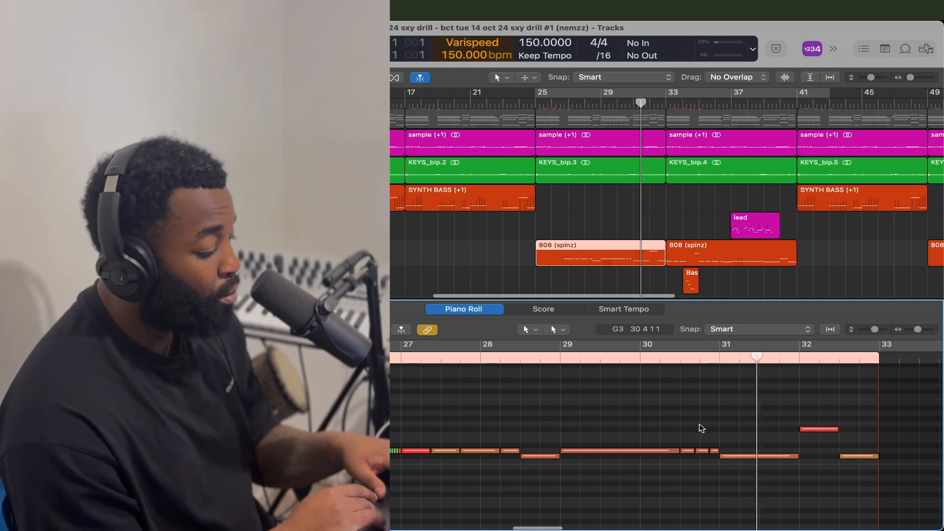
Play on from bar 33 and inspect the notes of the second 808 (spinz) region and the Bass (Fuze) region at bar 34
scroll(689, 262, down, 2)
click(680, 218)
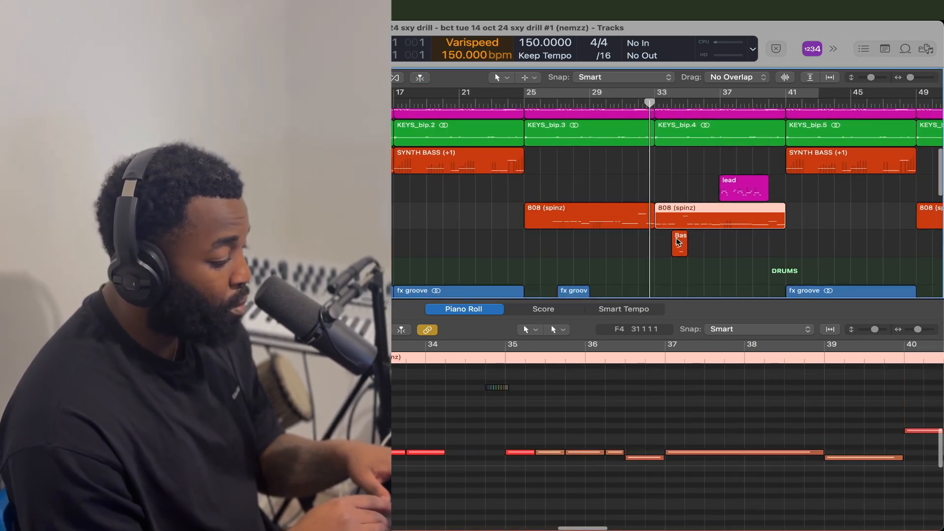
scroll(701, 228, down, 3)
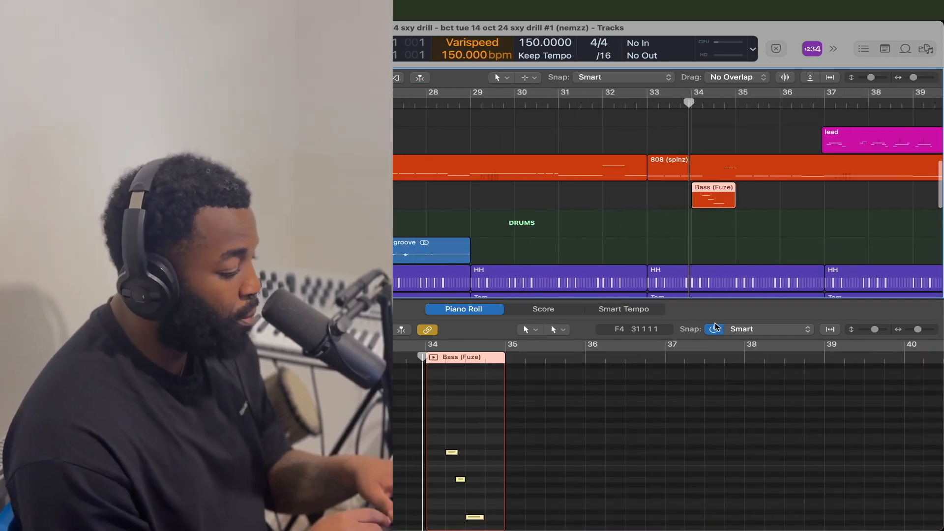
scroll(481, 433, down, 3)
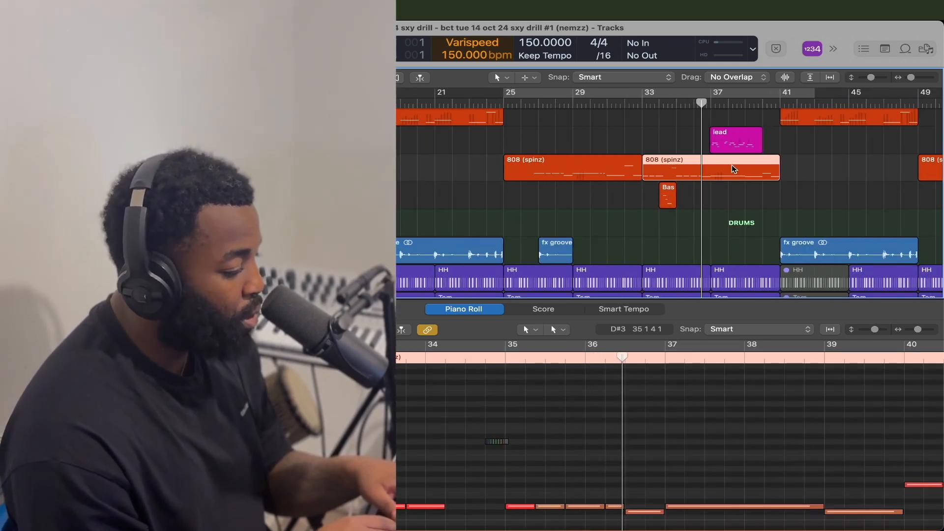
scroll(727, 170, down, 3)
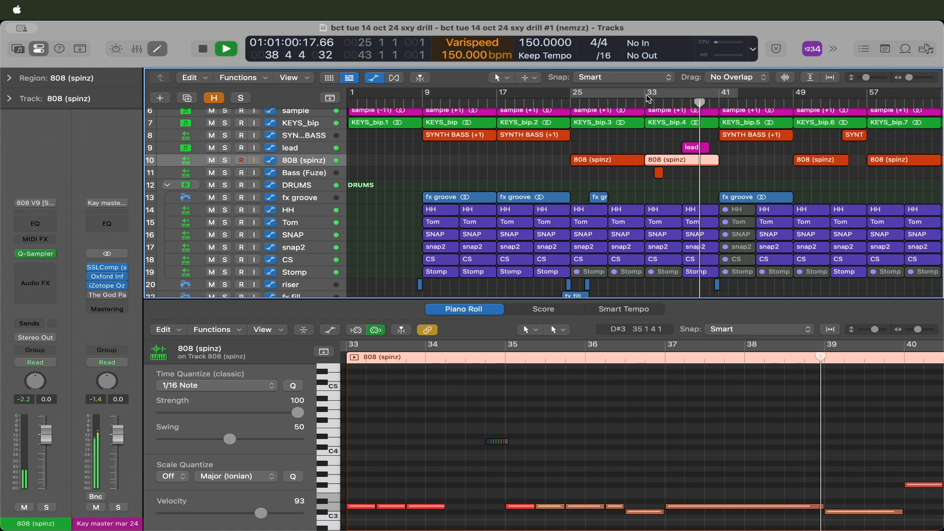
Set the range to bars 33 to 41, then solo the lead track and play its region at bar 37
drag(647, 95, 714, 102)
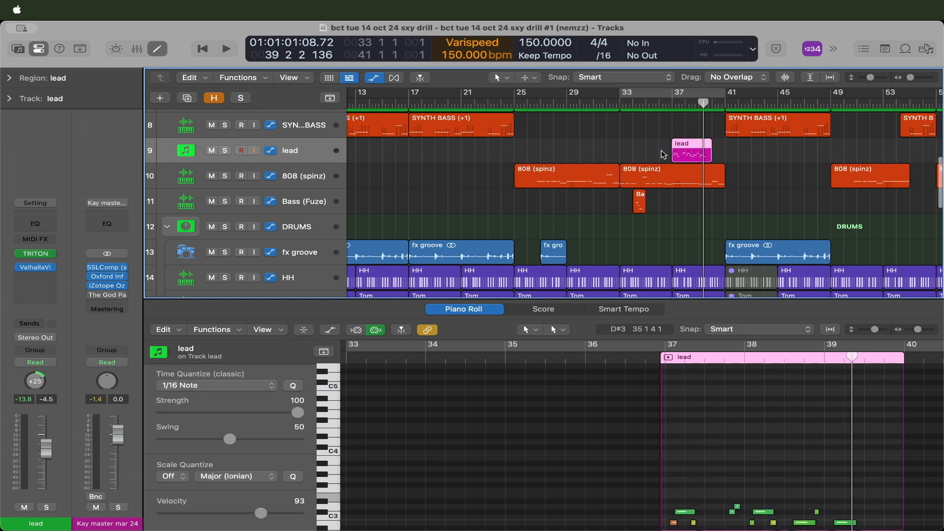
key(shift+space)
scroll(736, 428, down, 4)
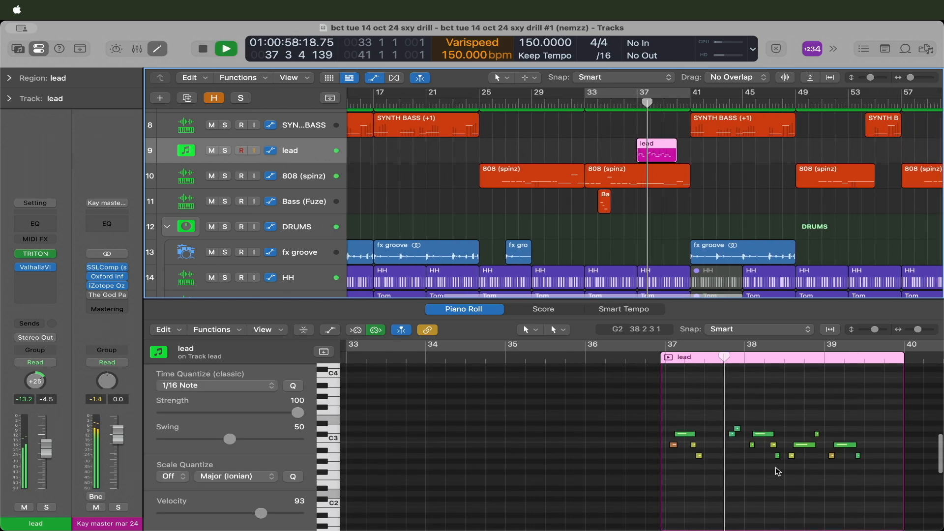
key(ctrl+s)
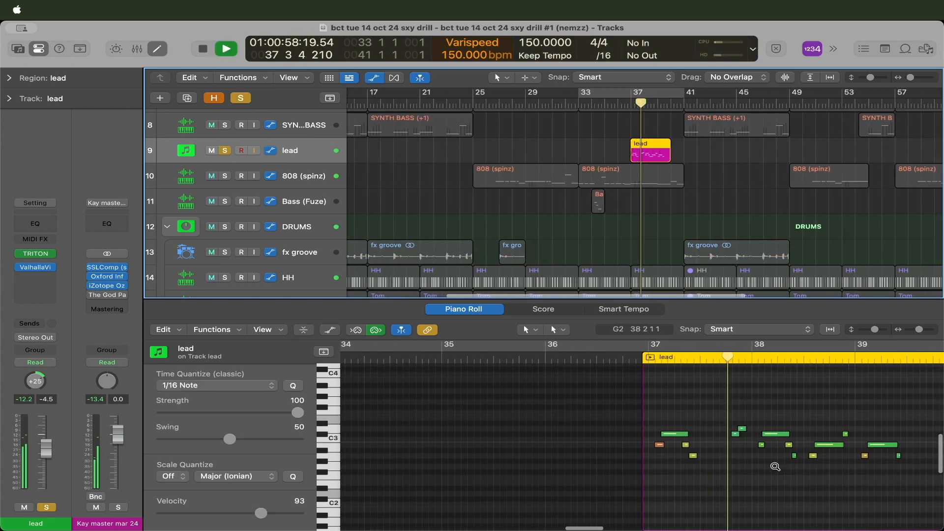
scroll(724, 211, down, 10)
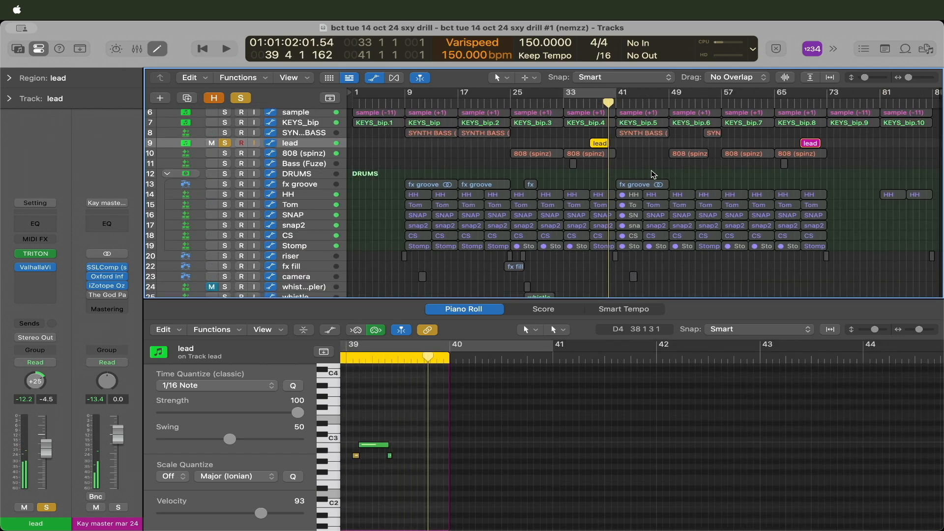
Solo the KEYS_bip and sample tracks together with lead and play them from bar 33 within the bar 33 to 41 cycle range
scroll(650, 165, up, 1)
click(522, 147)
click(599, 145)
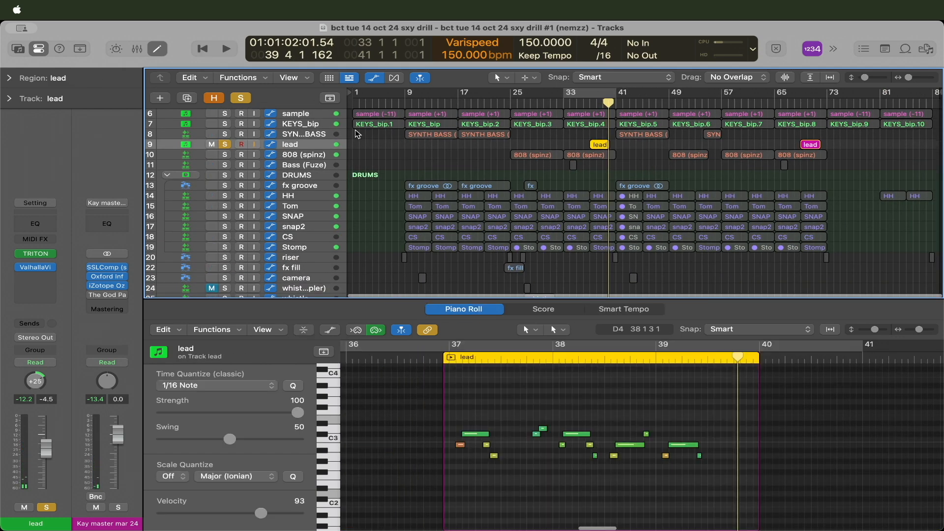
click(810, 144)
click(318, 125)
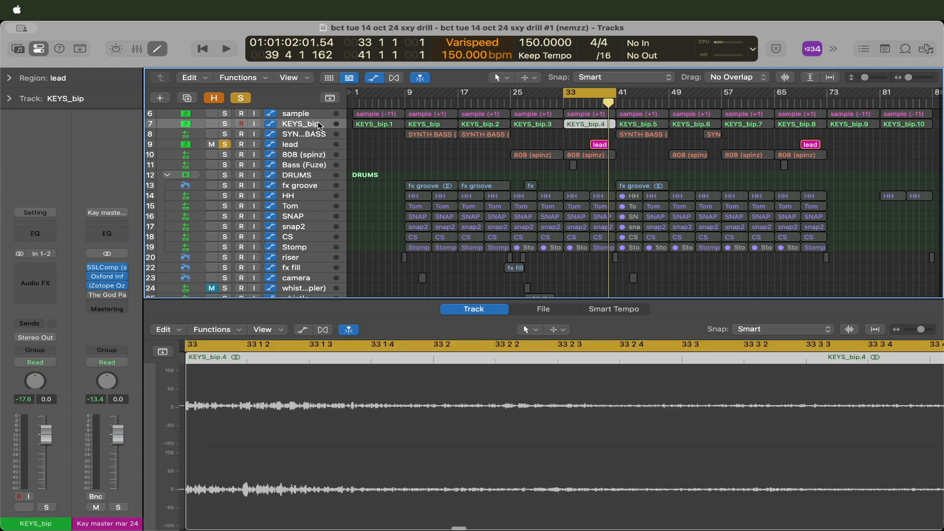
scroll(315, 131, up, 5)
key(s)
click(318, 160)
key(s)
key(space)
scroll(500, 210, down, 5)
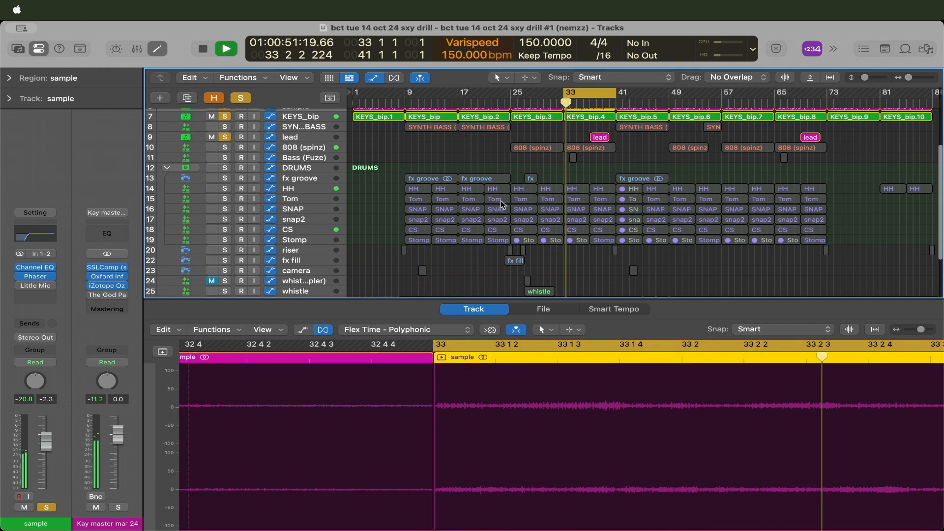
Select the lead region at bar 37 and listen to it against the soloed sample and KEYS_bip tracks
click(599, 137)
click(599, 138)
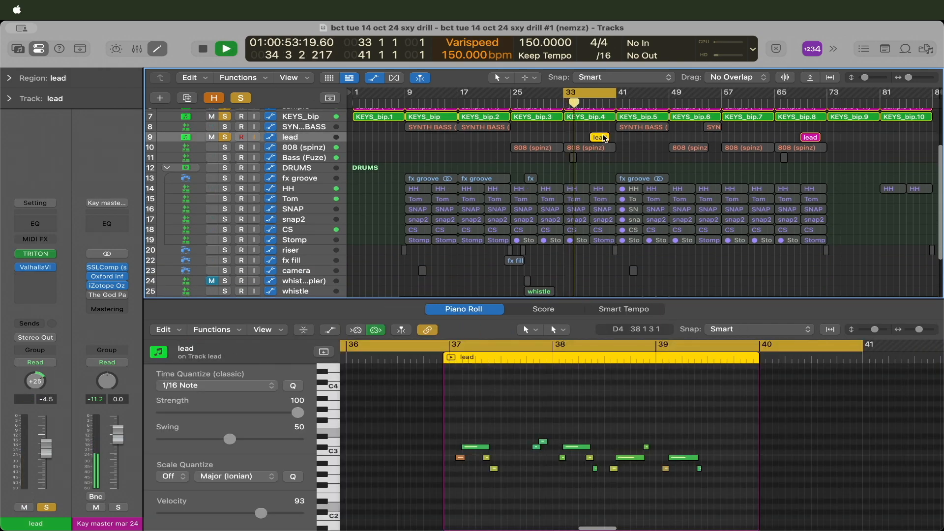
key(super+Up)
key(super+Up)
scroll(554, 157, up, 3)
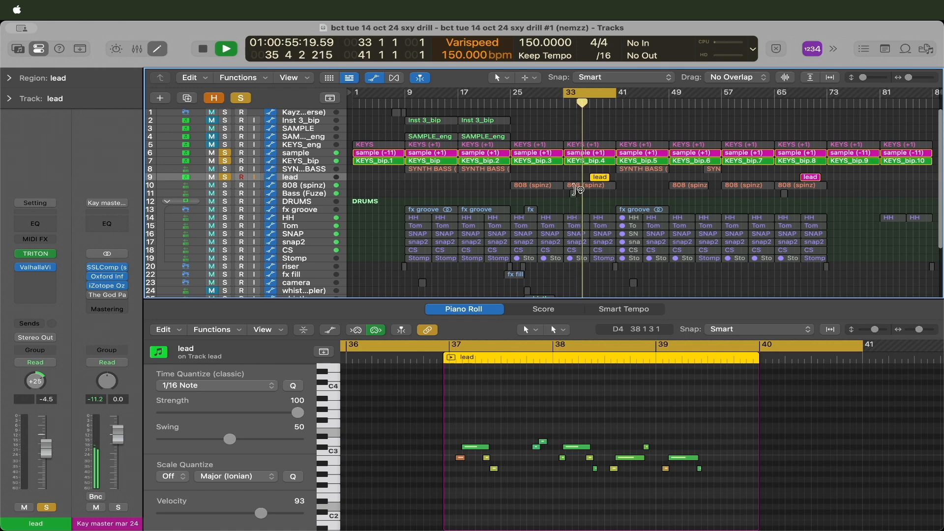
scroll(576, 190, up, 5)
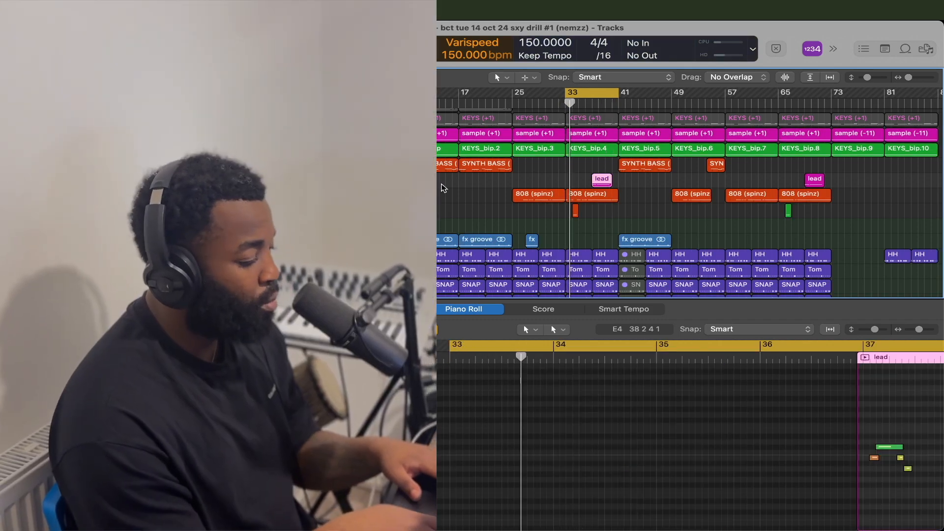
Play the full arrangement from bar 33 into the bar 41 section with the cycle range turned off
key(p)
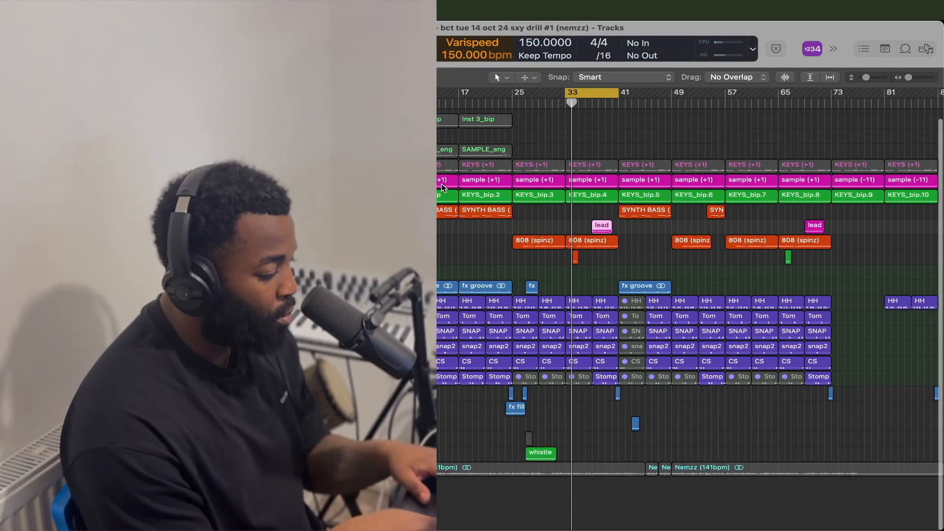
scroll(681, 346, up, 3)
key(c)
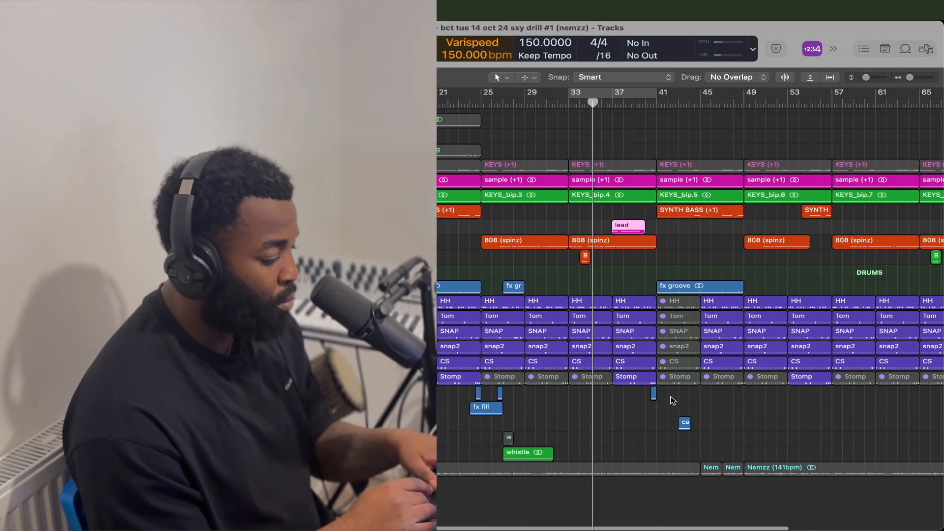
scroll(673, 401, down, 5)
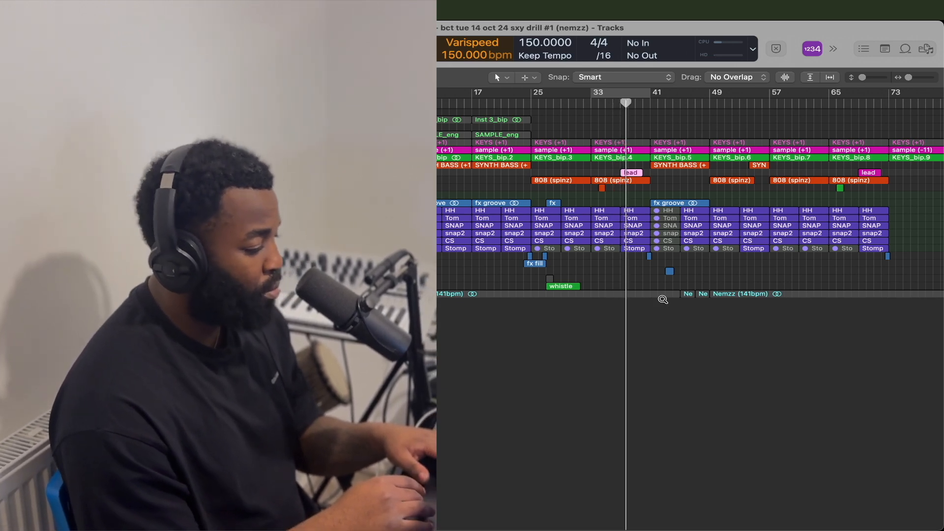
scroll(662, 300, up, 3)
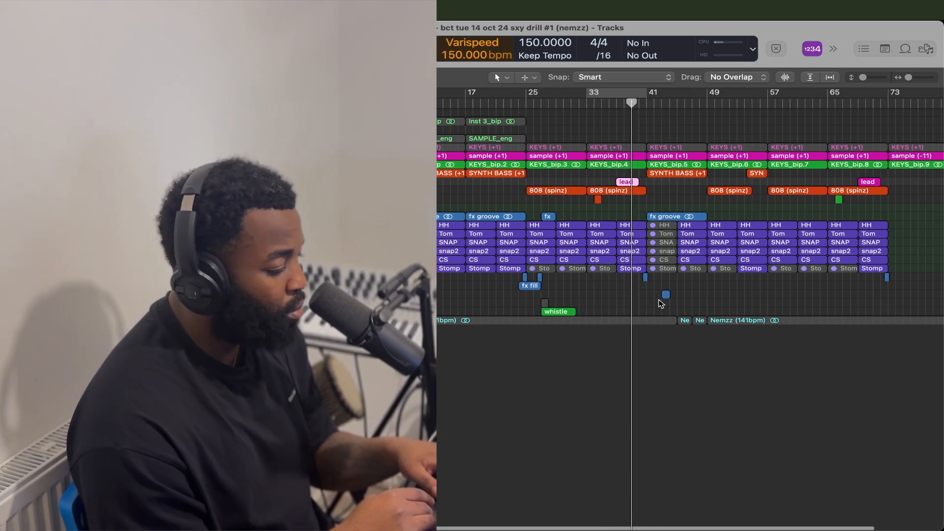
scroll(501, 305, up, 3)
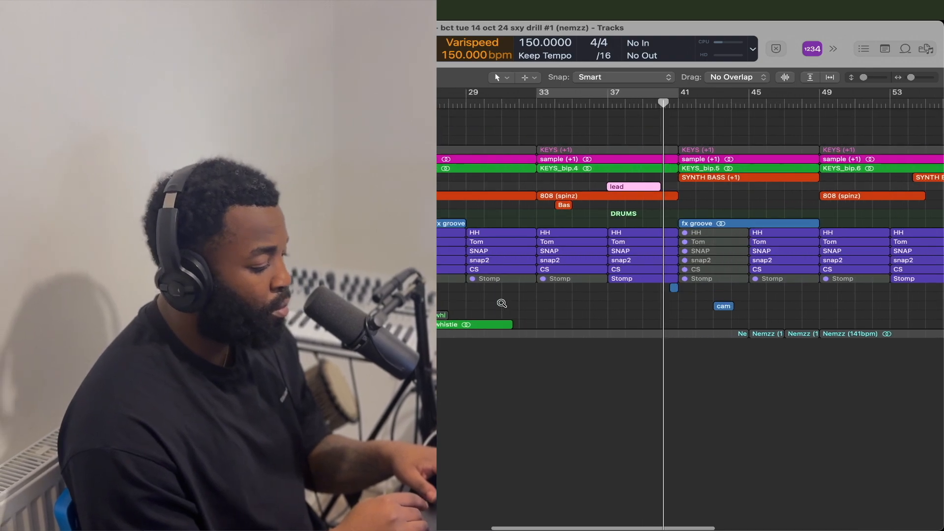
scroll(502, 303, up, 4)
scroll(502, 302, left, 3)
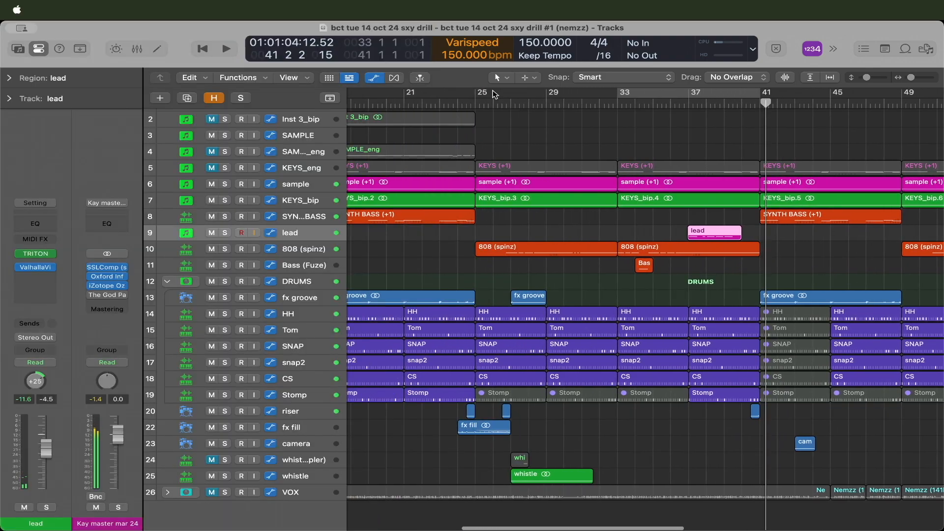
Set the cycle range to bars 25 to 45, play the whistle entry at bar 27 and solo the whistle (sampler) track
drag(482, 99, 829, 113)
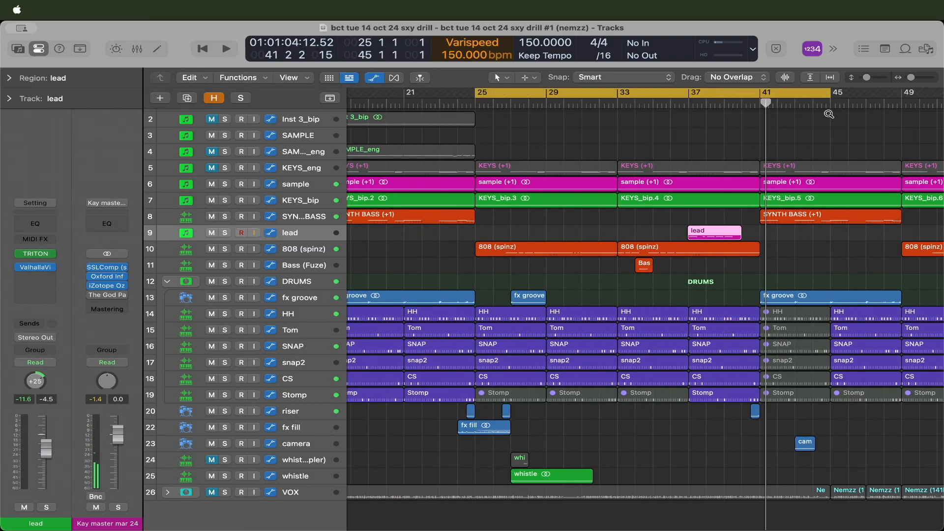
click(305, 474)
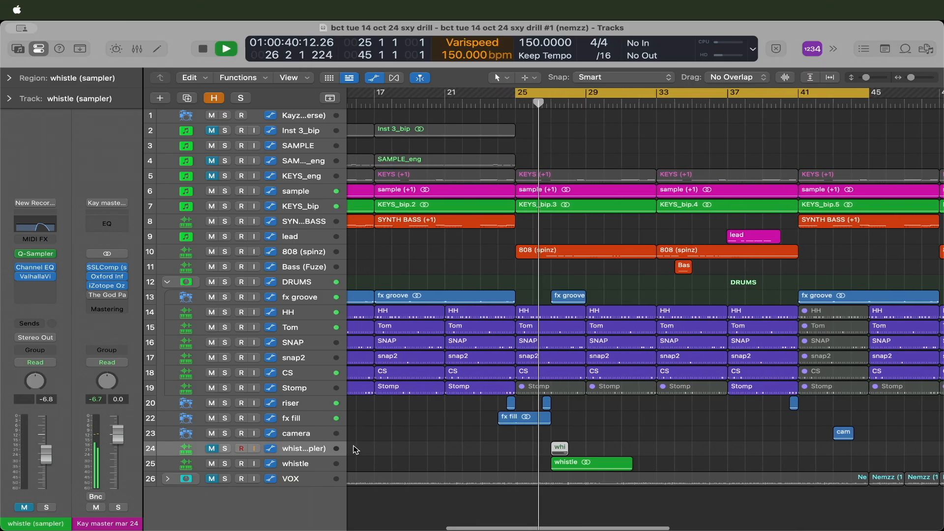
scroll(495, 444, up, 5)
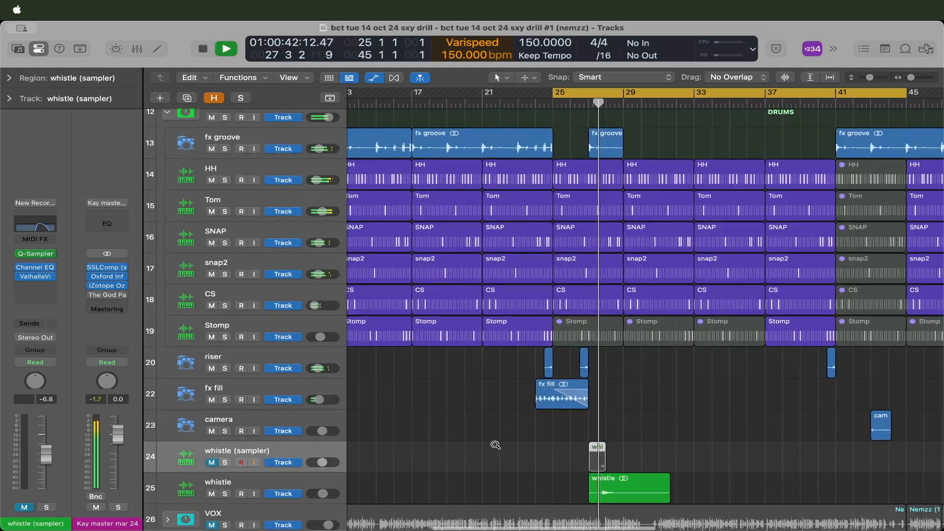
key(space)
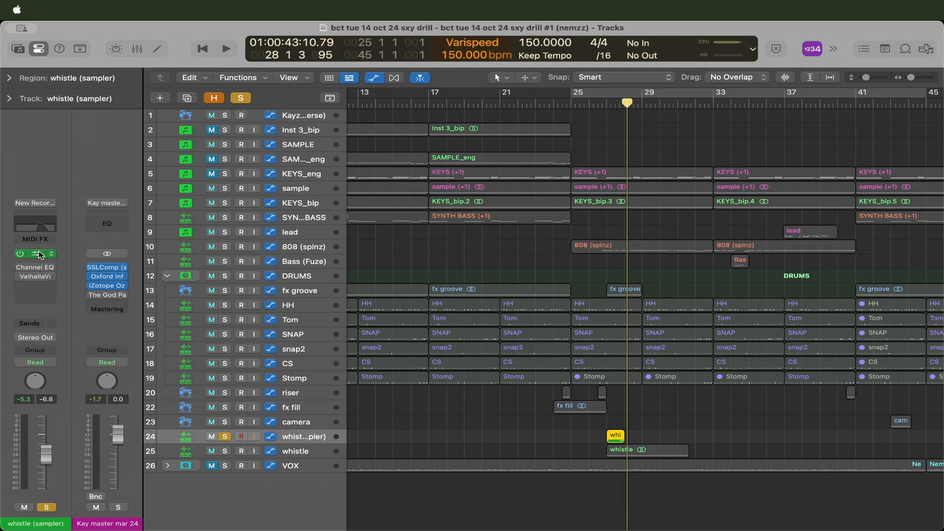
Open Quick Sampler on the whistle (sampler) track and audition the C1 and D1 slices with Musical Typing
click(40, 254)
key(super+k)
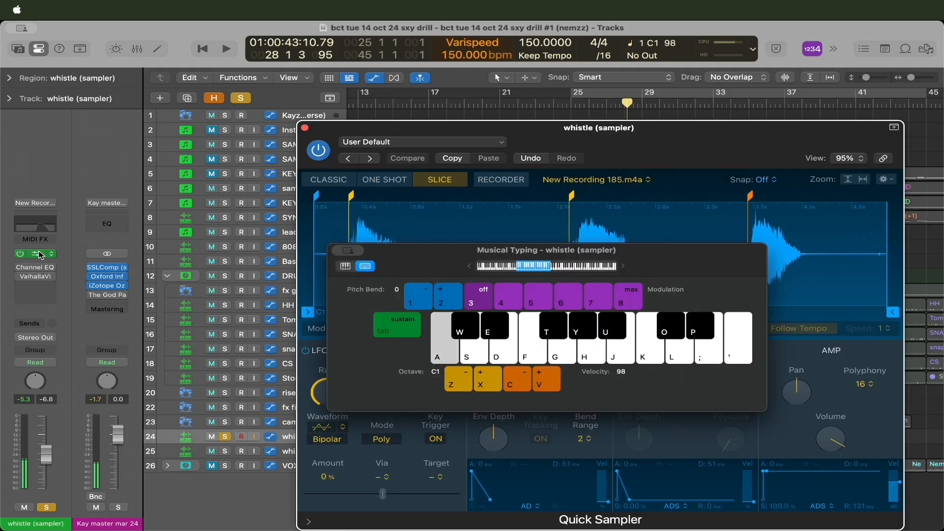
key(s)
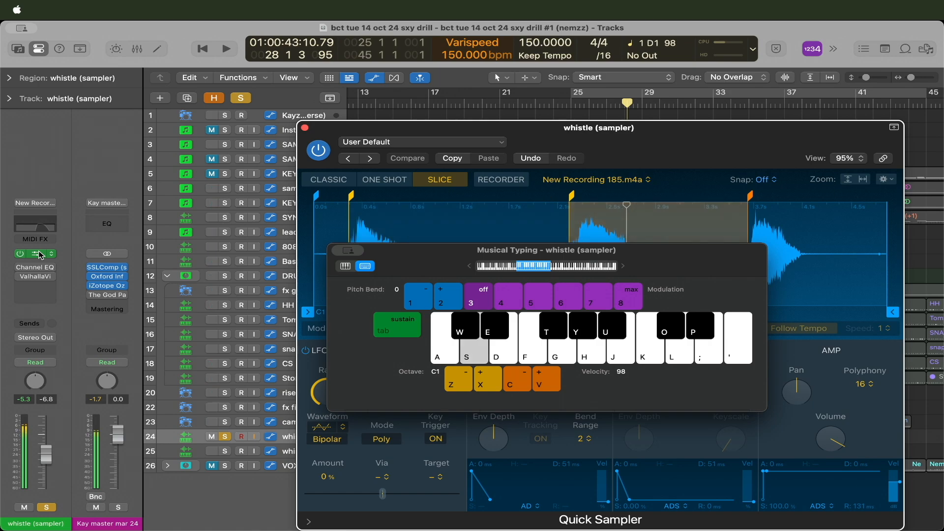
Audition the D#1 and E1 slices, turn on the whistle (sampler) track's Channel EQ and play the whistle through it
key(e)
key(d)
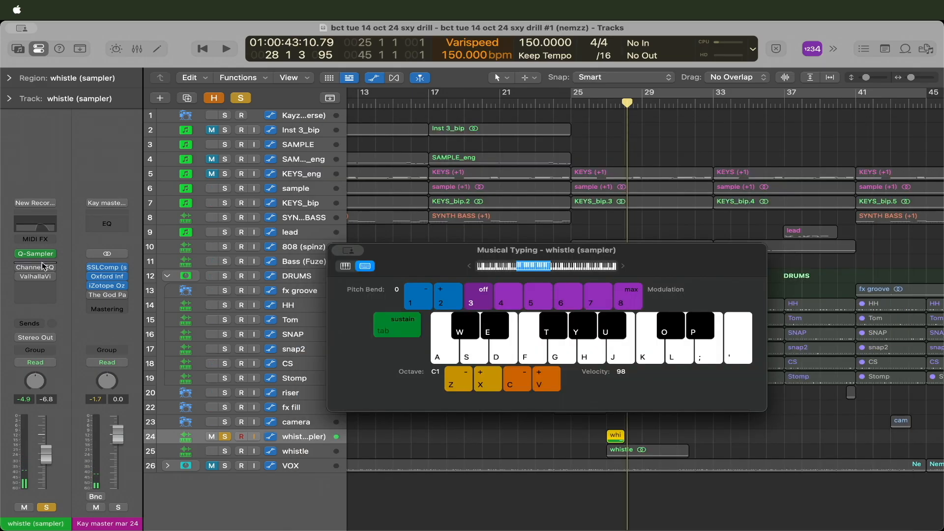
click(43, 267)
click(318, 183)
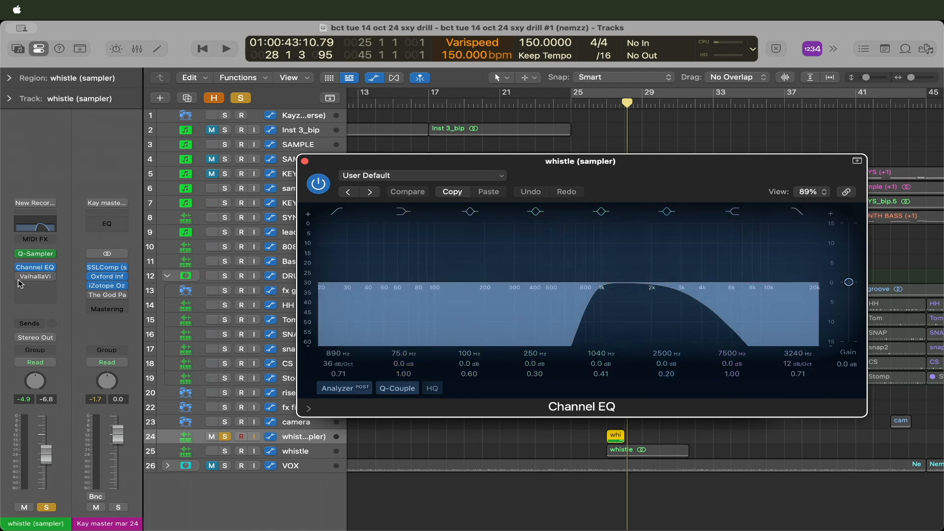
key(space)
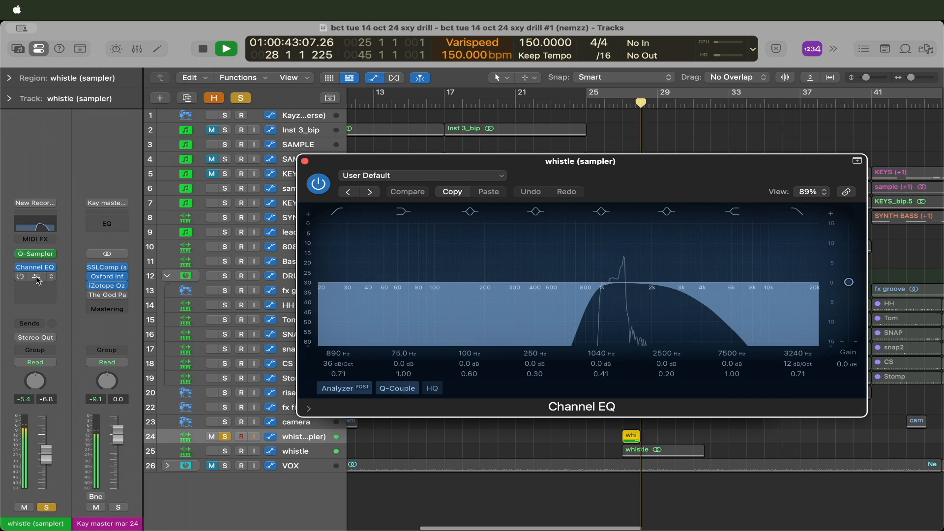
Turn on ValhallaVintageVerb on the whistle (sampler) track, play the whistle through the reverb and close the plug-in and Musical Typing
click(36, 277)
key(space)
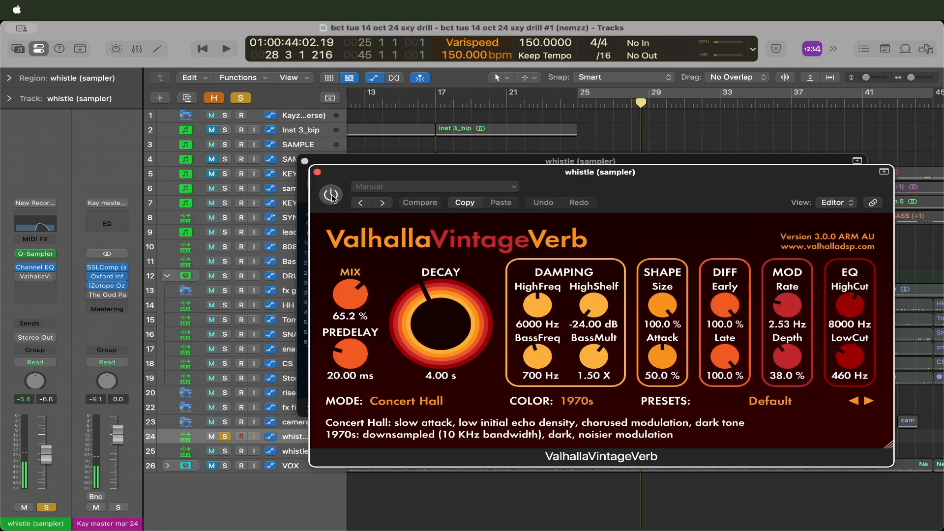
drag(343, 175, 429, 153)
click(305, 161)
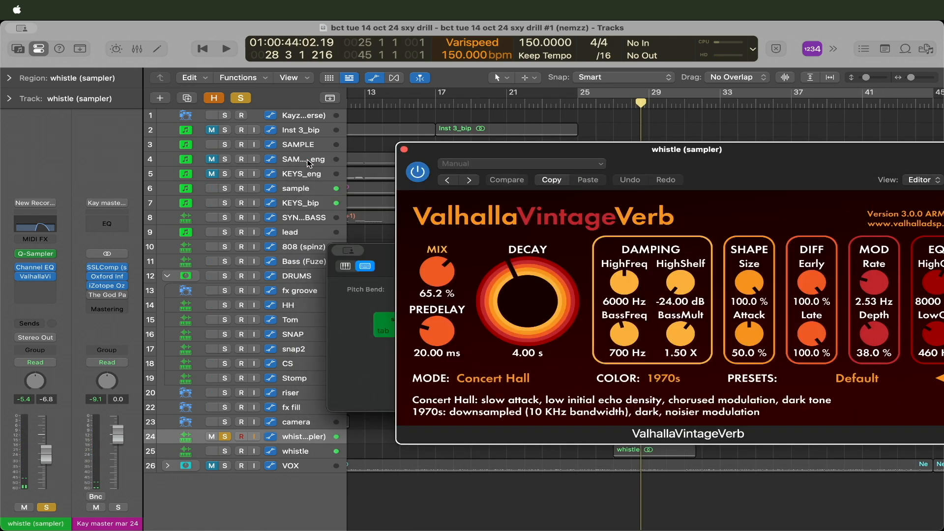
drag(635, 164, 580, 129)
key(space)
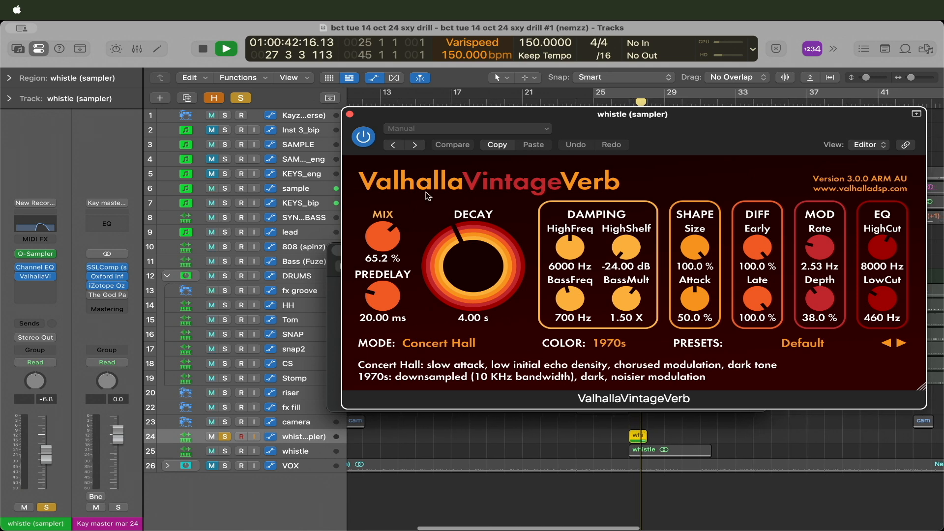
key(space)
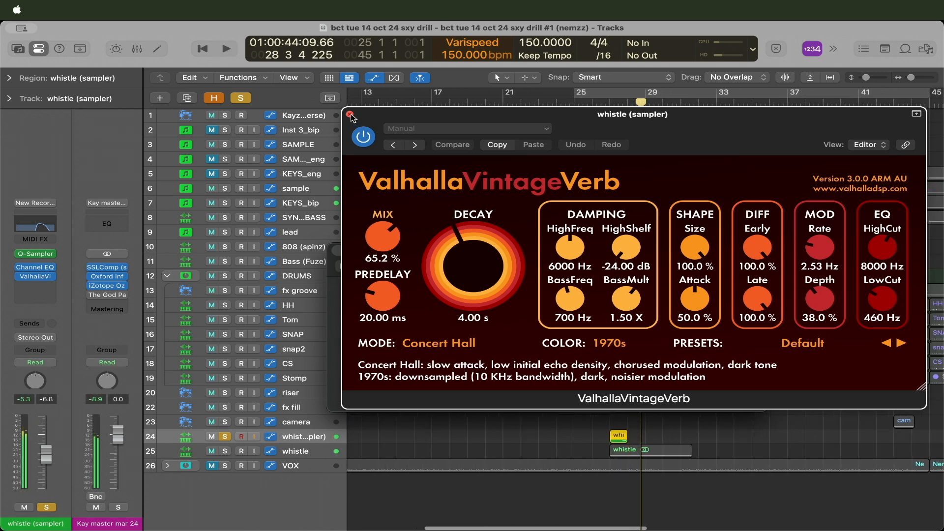
click(349, 115)
key(super+k)
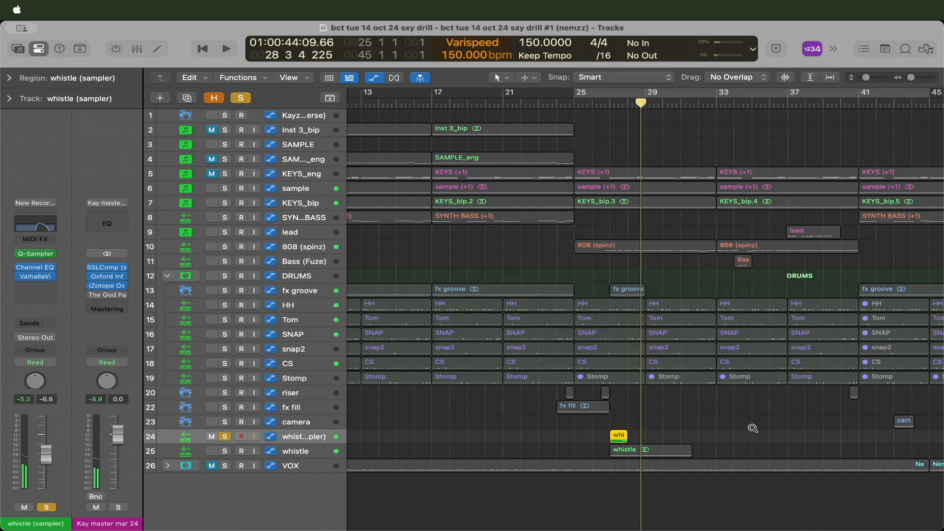
Switch the solo from whistle (sampler) to the whistle audio track and play its region at bar 27
key(s)
click(312, 452)
key(s)
key(super+Down)
key(super+Down)
key(super+Down)
key(super+Down)
key(super+Down)
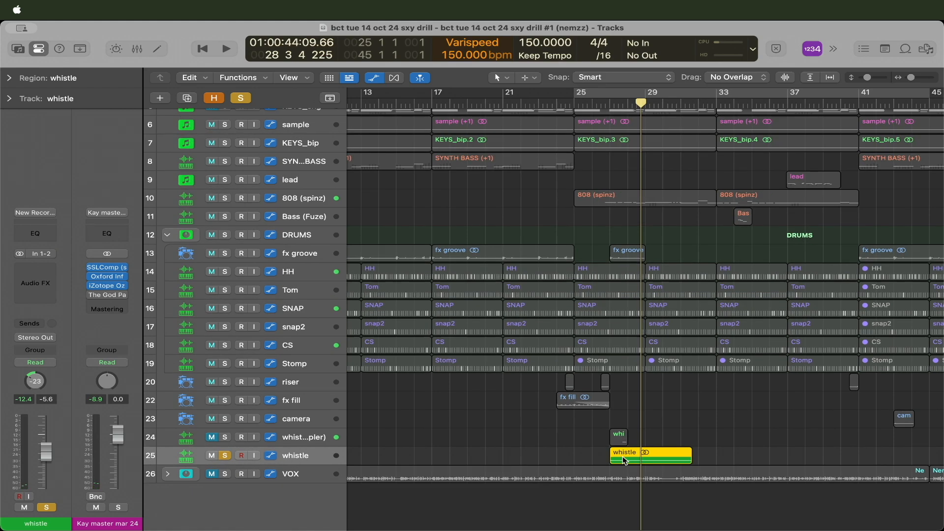
key(super+Up)
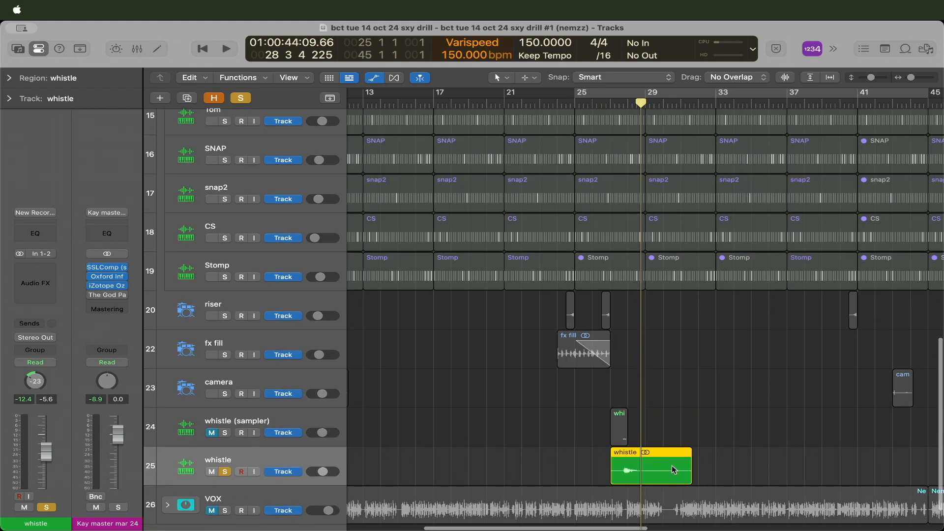
key(space)
key(super+Up)
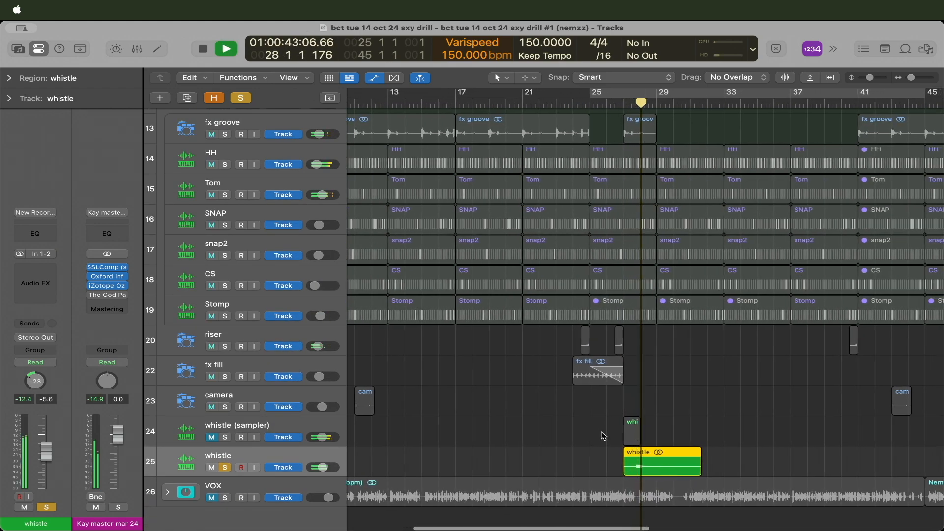
key(space)
Turn off the whistle solo and play the full arrangement through the whistle entry at bar 27 to bar 35
key(s)
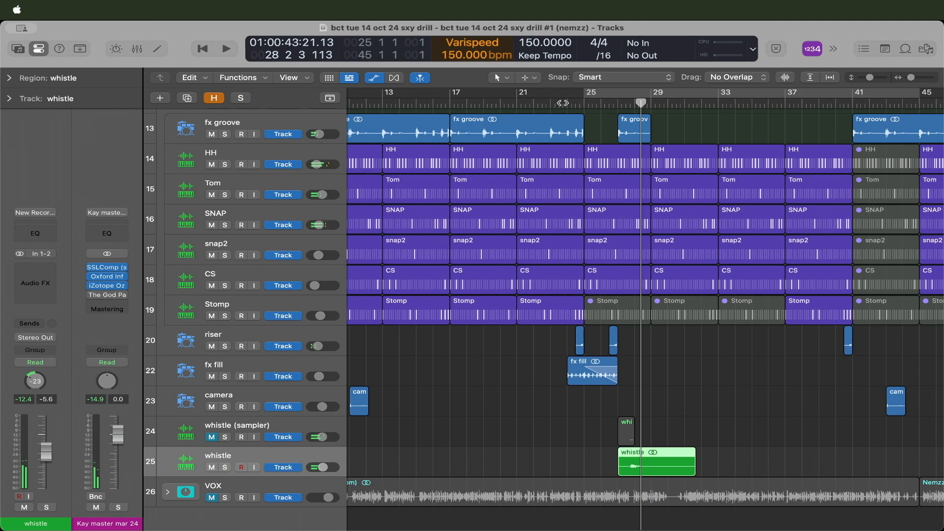
key(space)
key(z)
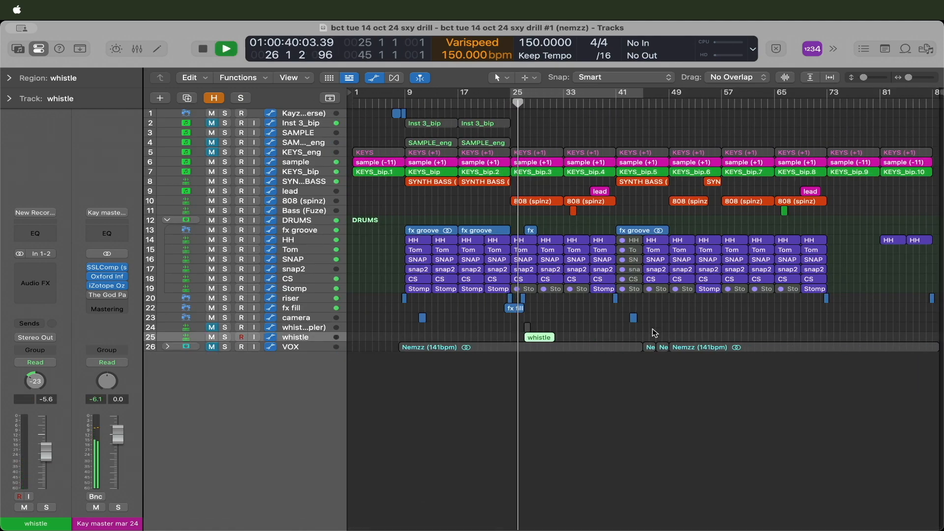
key(super+Down)
key(super+Down)
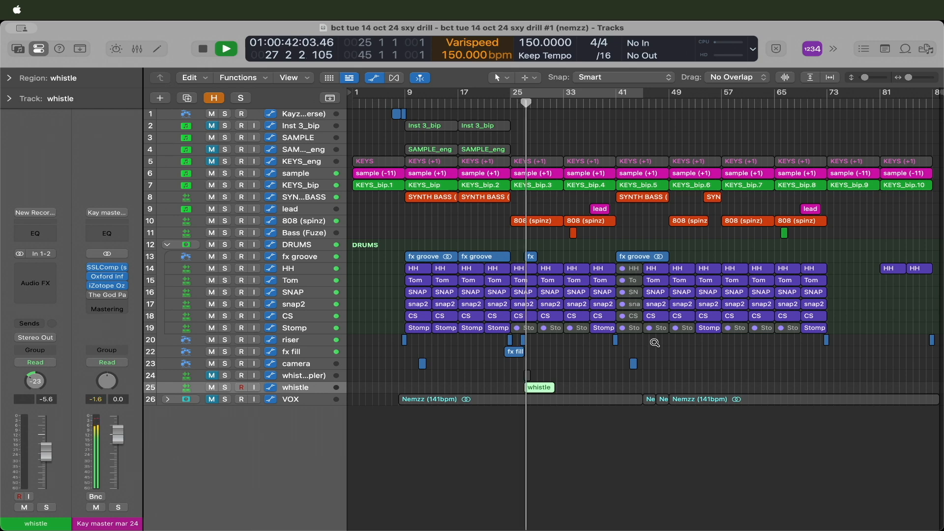
scroll(655, 343, down, 5)
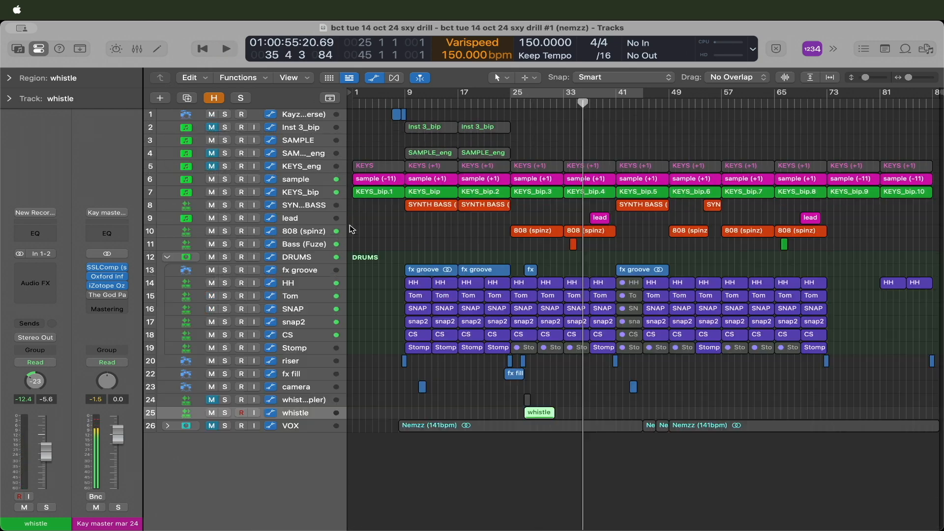
Select the two regions on the Bass (Fuze) track
click(573, 244)
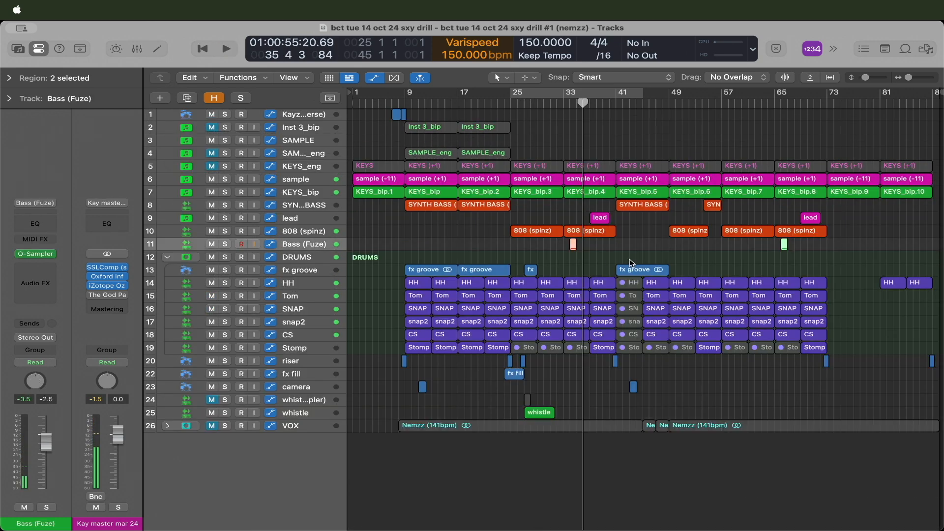